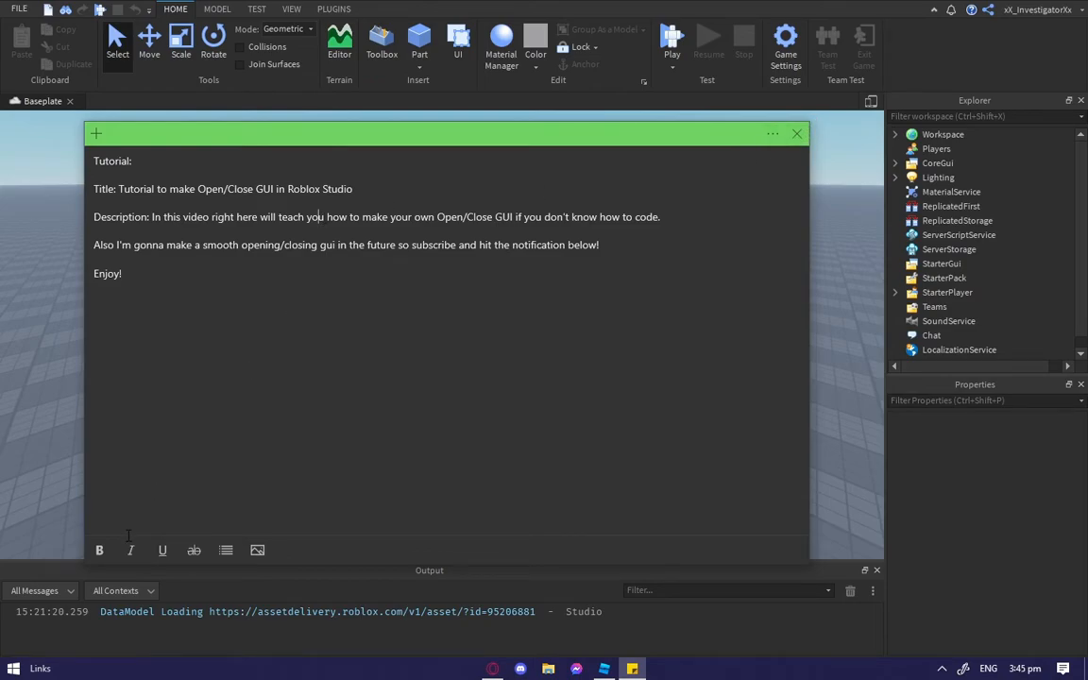
{"action": "left_click_drag", "start_coordinate": [117, 189], "coordinate": [367, 189]}
{"action": "left_click", "coordinate": [361, 193]}
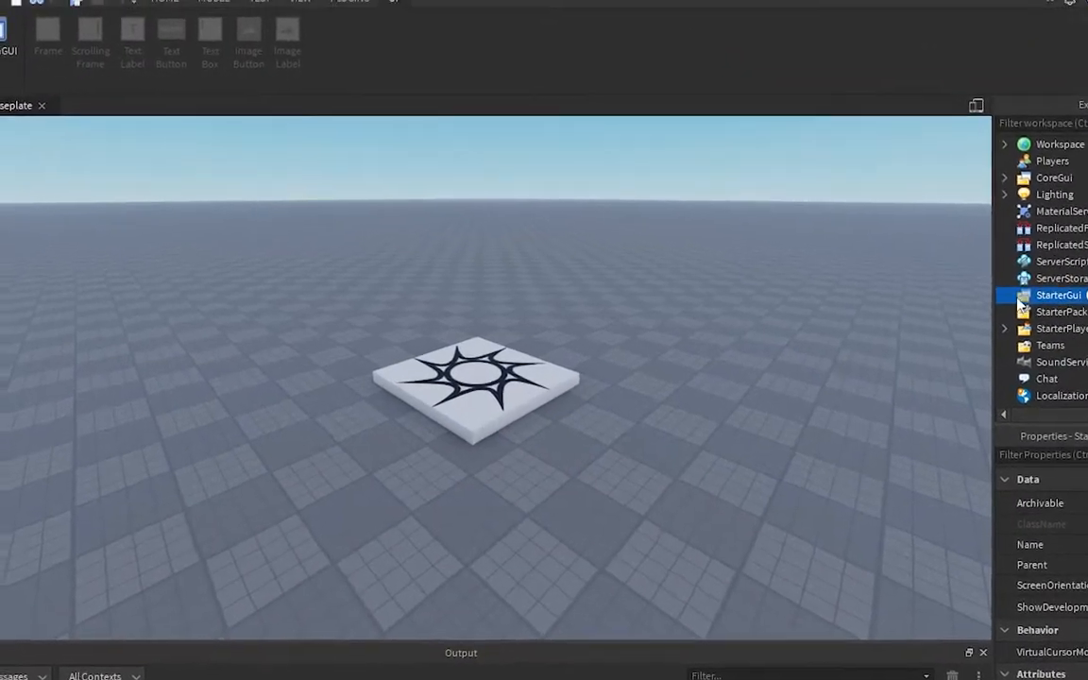
Step: Add a ScreenGui to StarterGui and rename it TutorialGUI
{"action": "left_click", "coordinate": [971, 264]}
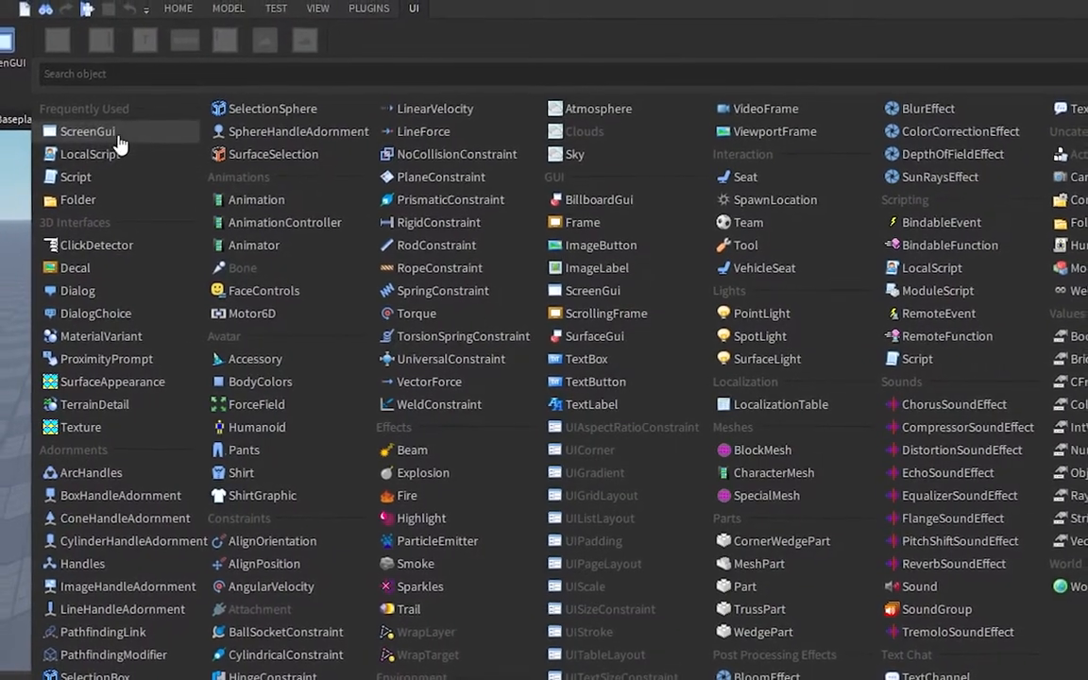
{"action": "left_click", "coordinate": [116, 138]}
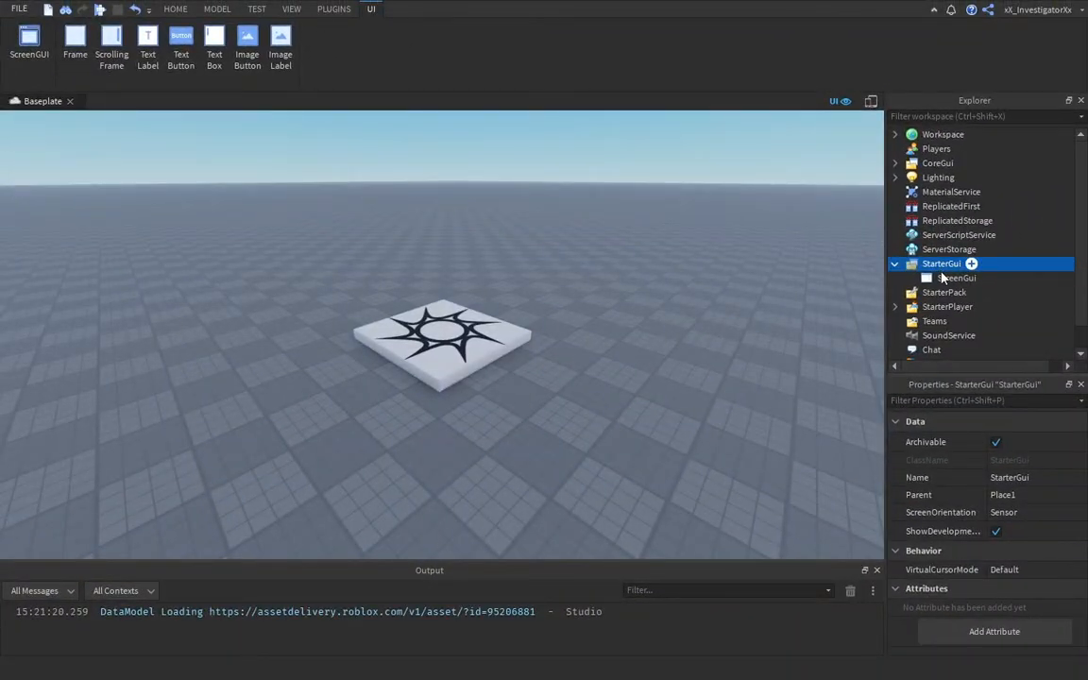
{"action": "left_click", "coordinate": [947, 278]}
{"action": "left_click", "coordinate": [1020, 587]}
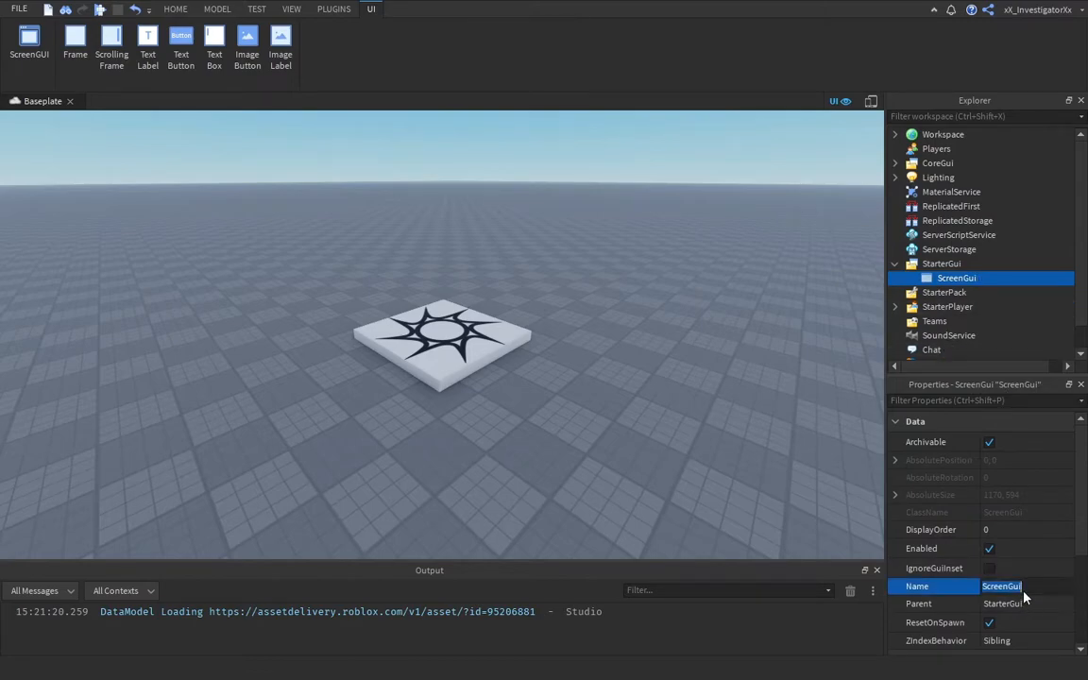
{"action": "type", "text": "TutorialGUI"}
{"action": "key", "text": "Return"}
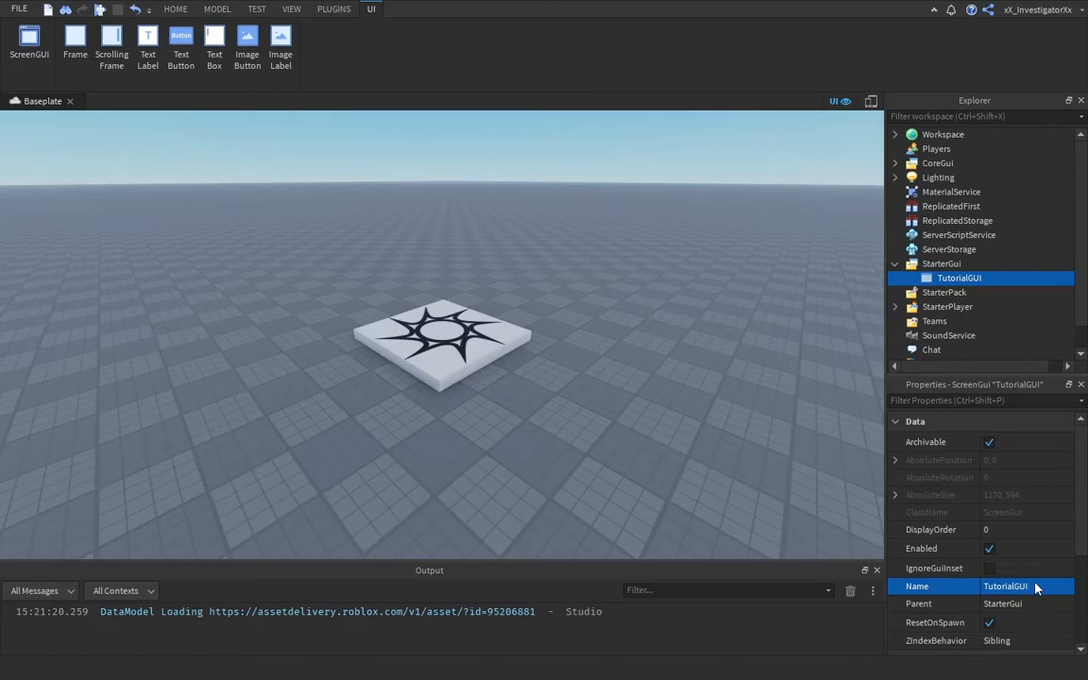
Step: Add a Frame with a UICorner to TutorialGUI and center it in the view at about 270 x 197 pixels
{"action": "left_click", "coordinate": [921, 279]}
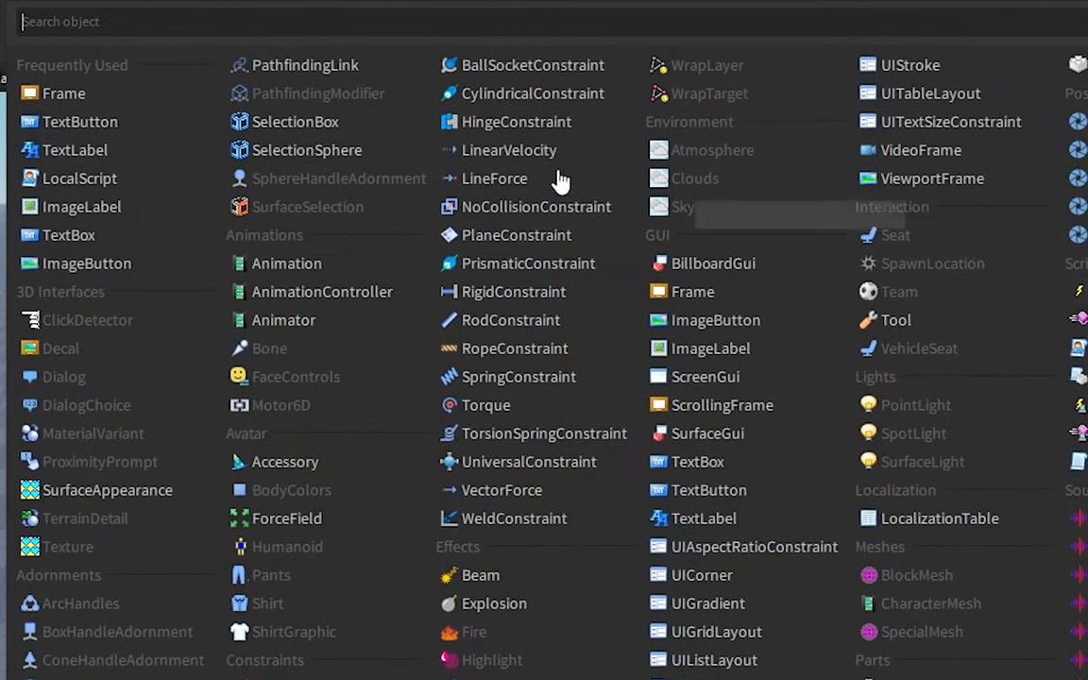
{"action": "left_click", "coordinate": [179, 92]}
{"action": "left_click_drag", "start_coordinate": [57, 133], "coordinate": [452, 318]}
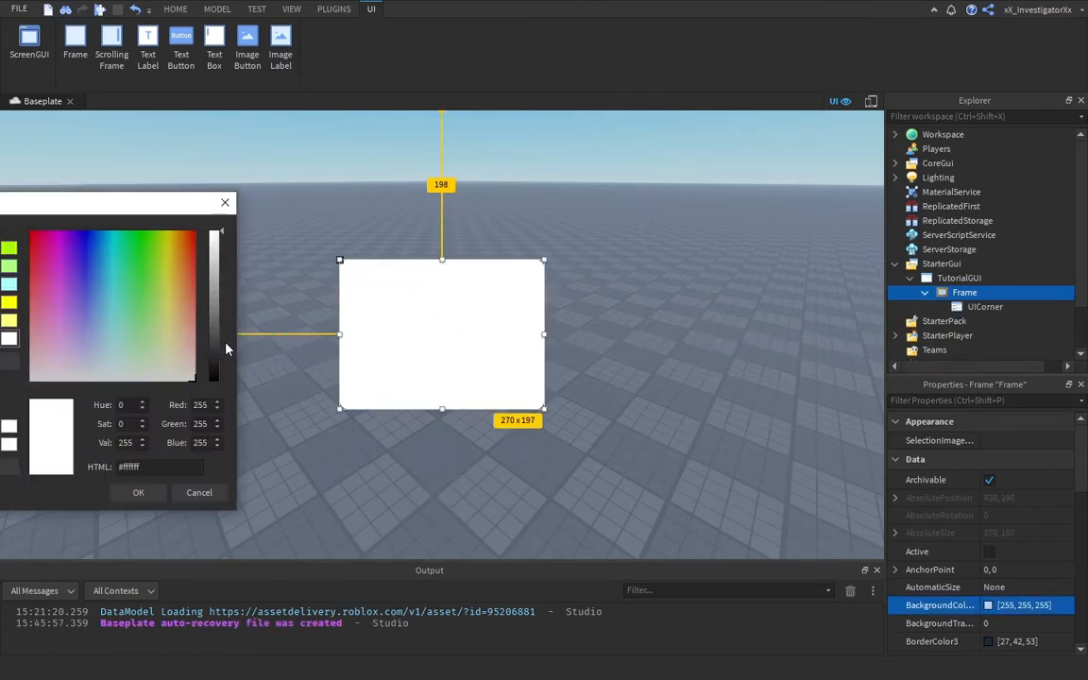
Step: Set the frame's background color to dark gray (71, 71, 71) and rename it MainFrame
{"action": "left_click", "coordinate": [216, 340]}
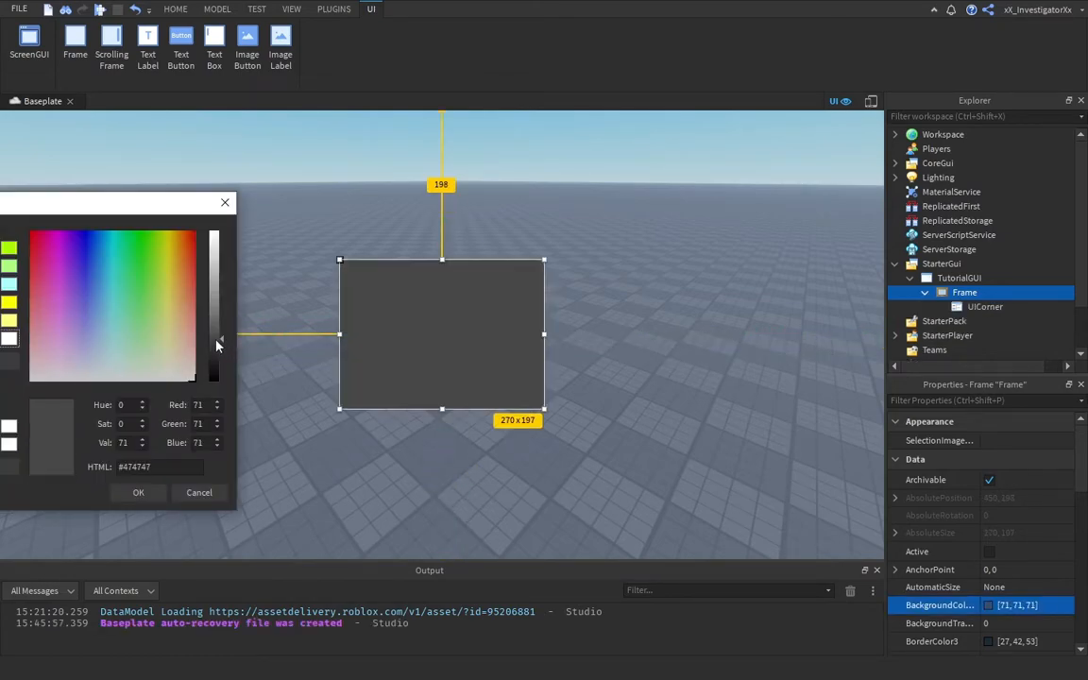
{"action": "left_click", "coordinate": [138, 492]}
{"action": "left_click", "coordinate": [705, 477]}
{"action": "left_click", "coordinate": [973, 292]}
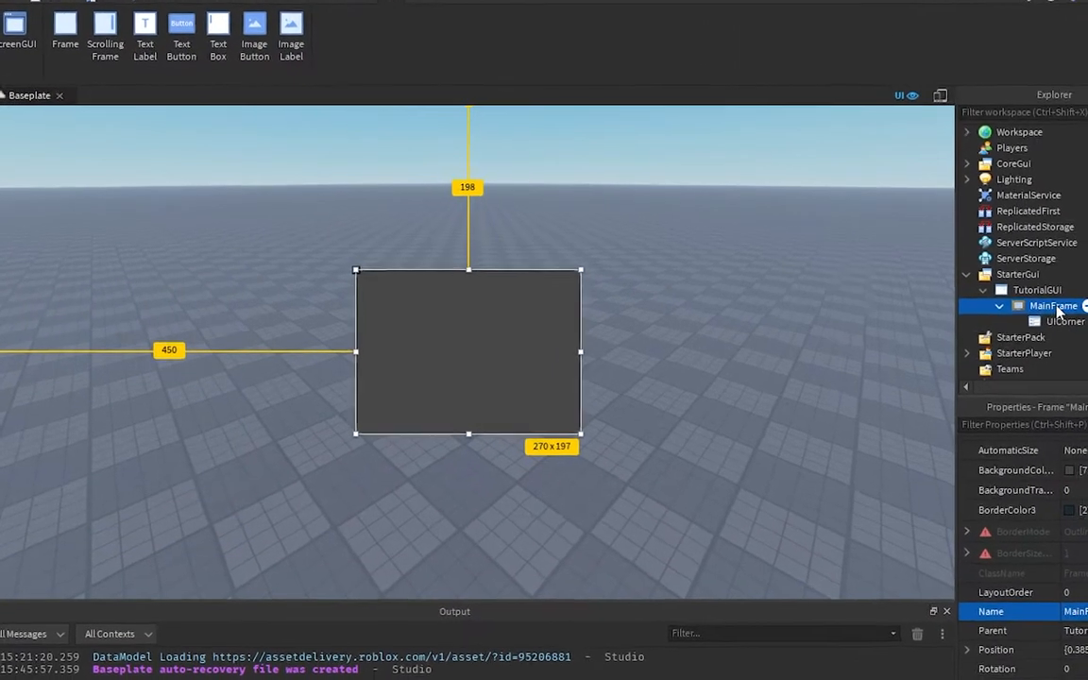
Step: Add a TextLabel to MainFrame and fit it across the frame's upper edge at about 270 x 25 pixels
{"action": "left_click", "coordinate": [1010, 293]}
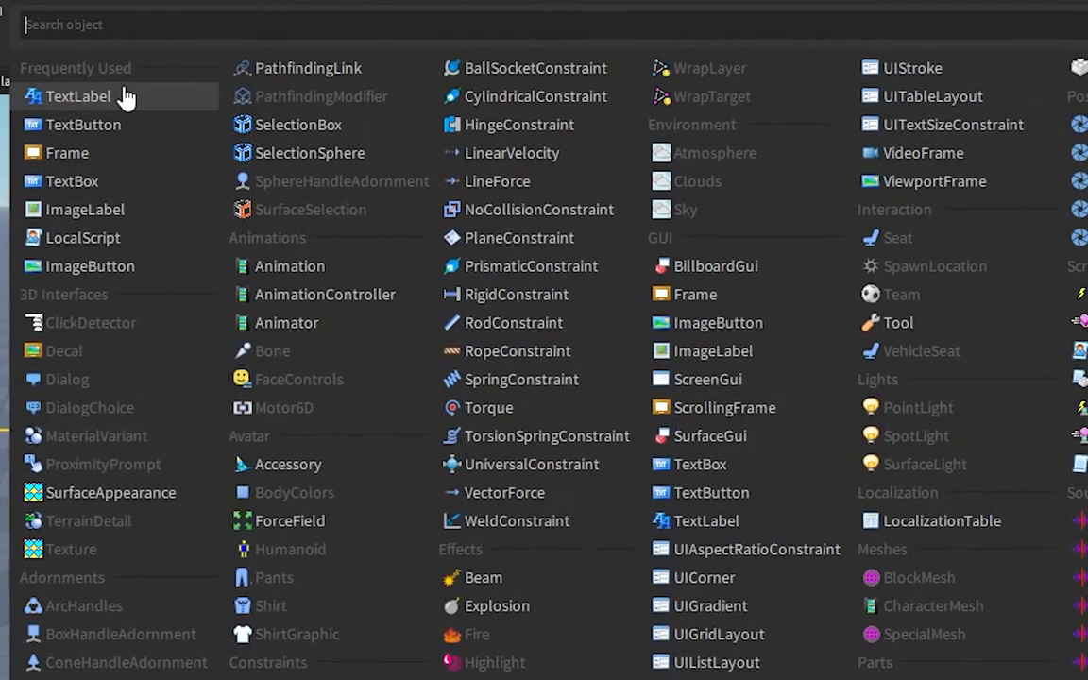
{"action": "type", "text": "w"}
{"action": "key", "text": "BackSpace"}
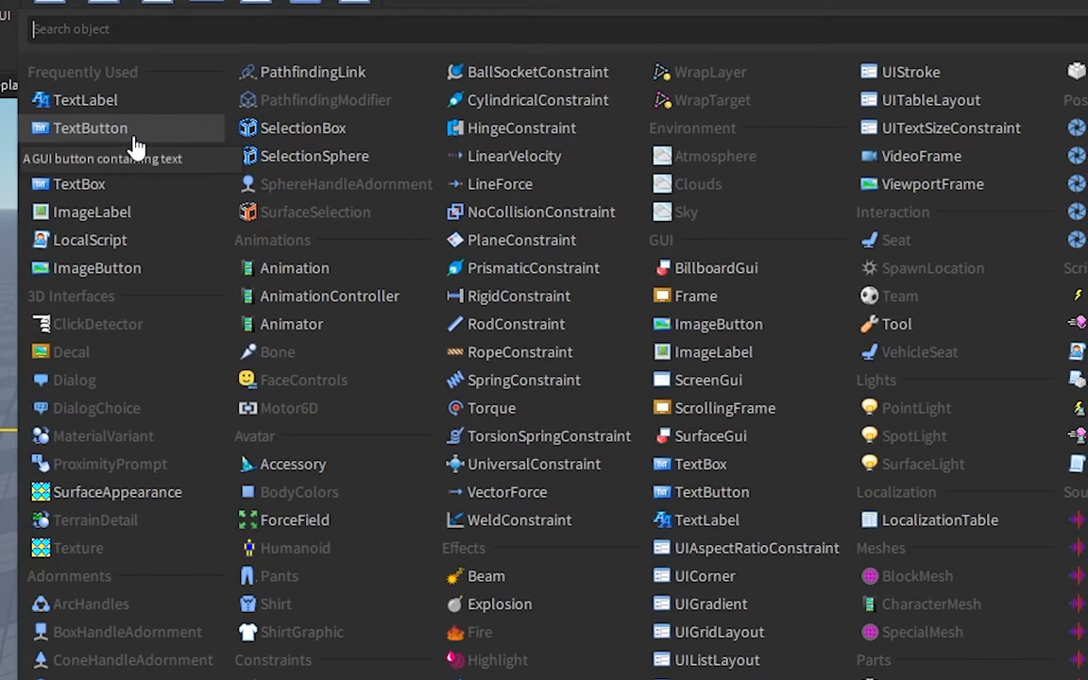
{"action": "left_click", "coordinate": [85, 102]}
{"action": "mouse_move", "coordinate": [412, 309]}
{"action": "left_mouse_down"}
{"action": "mouse_move", "coordinate": [382, 289]}
{"action": "mouse_move", "coordinate": [415, 297]}
{"action": "left_mouse_up"}
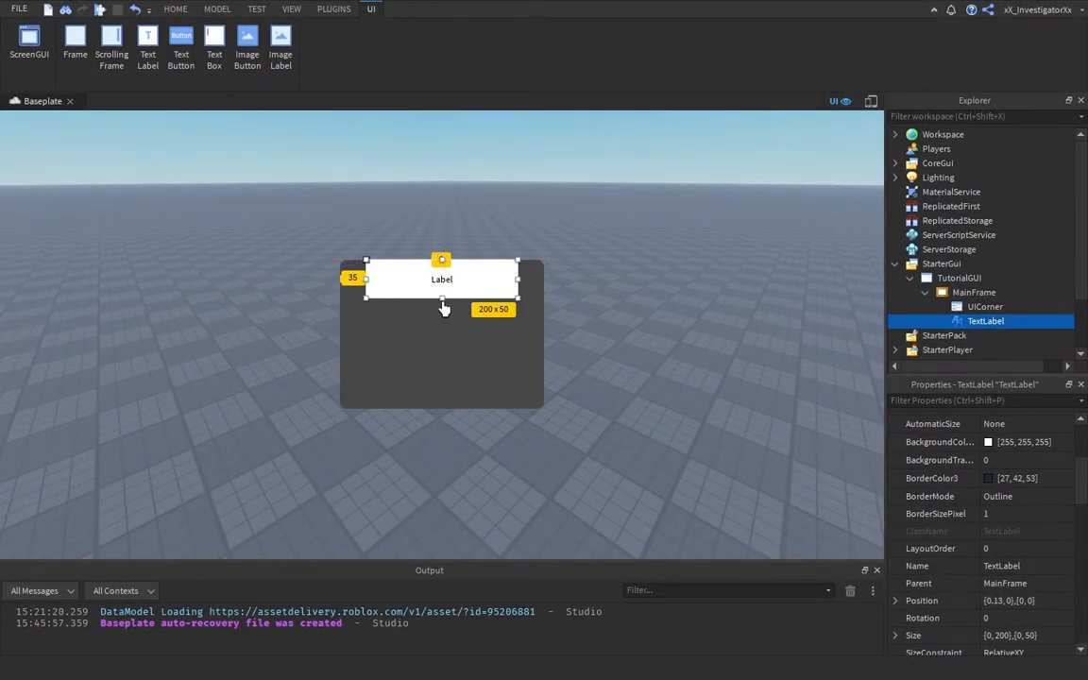
{"action": "left_click_drag", "start_coordinate": [521, 285], "coordinate": [539, 277]}
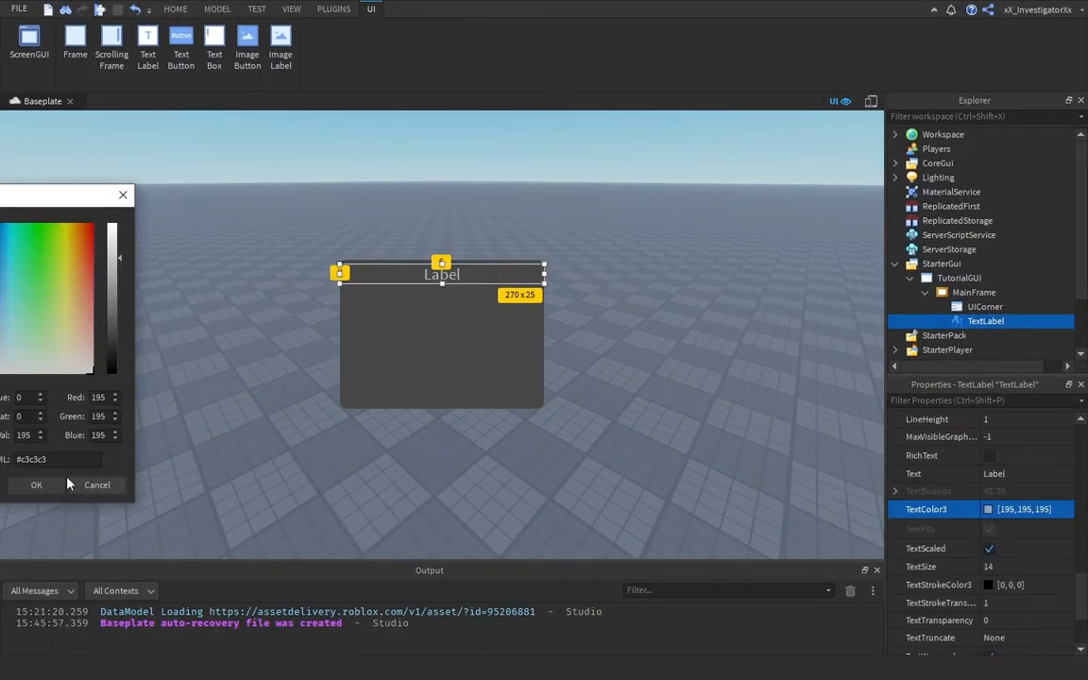
Step: Style the label with light gray text (223, 223, 223) in a different font and set its text to "Welcome"
{"action": "left_click", "coordinate": [63, 484]}
{"action": "scroll", "coordinate": [1011, 509], "scroll_direction": "up", "scroll_amount": 3}
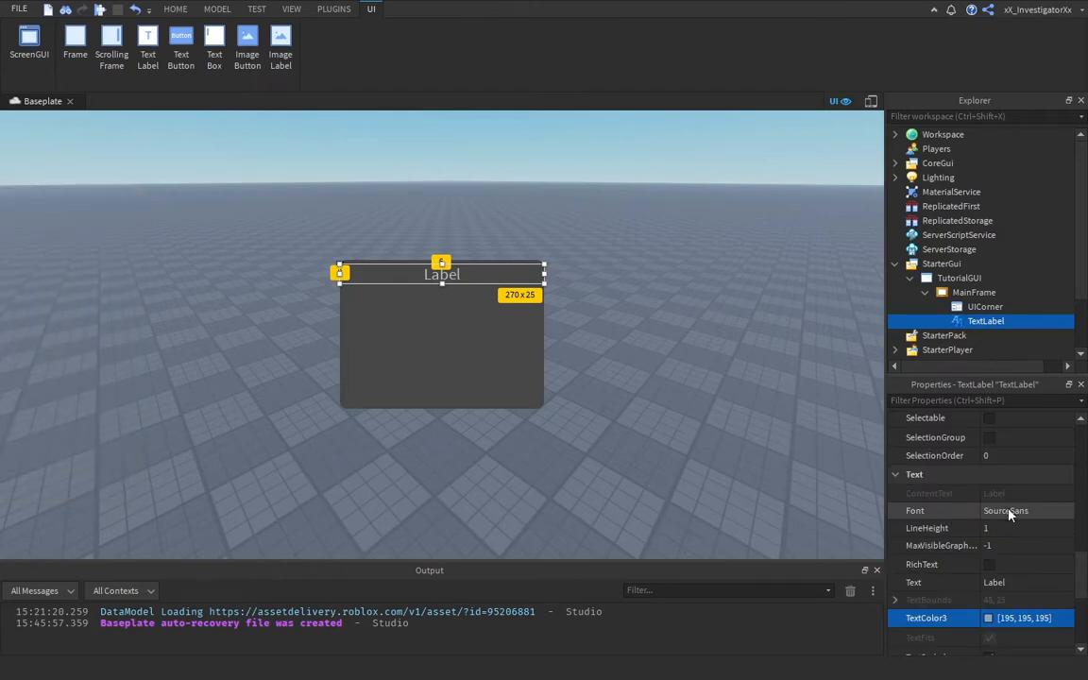
{"action": "left_click", "coordinate": [1010, 510]}
{"action": "scroll", "coordinate": [1042, 567], "scroll_direction": "up", "scroll_amount": 1}
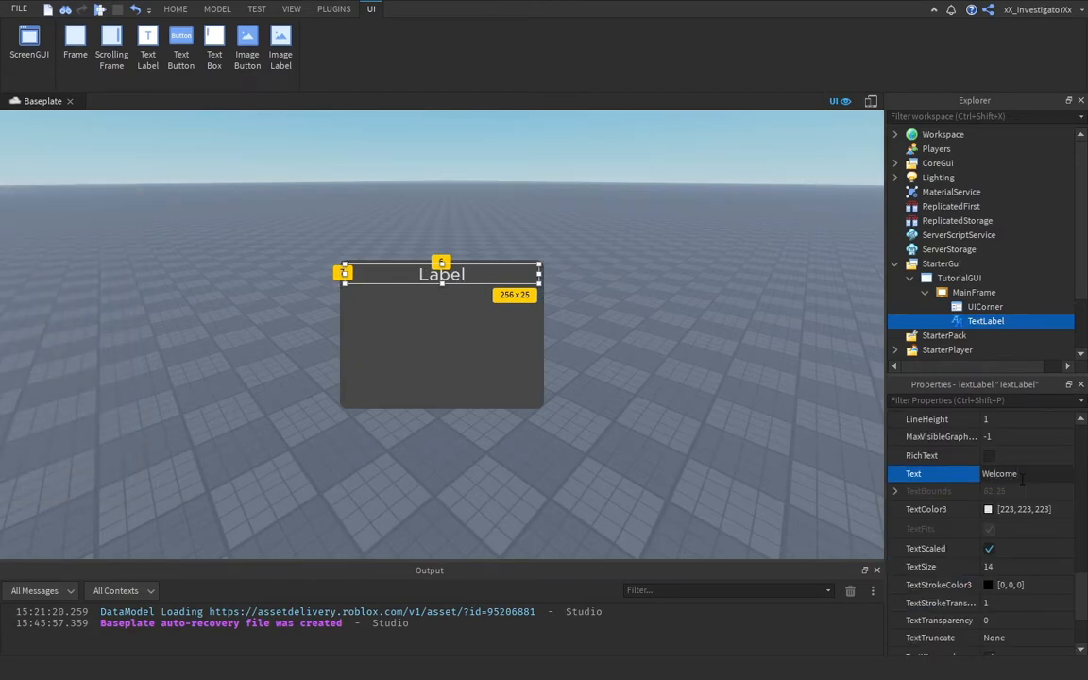
{"action": "key", "text": "Return"}
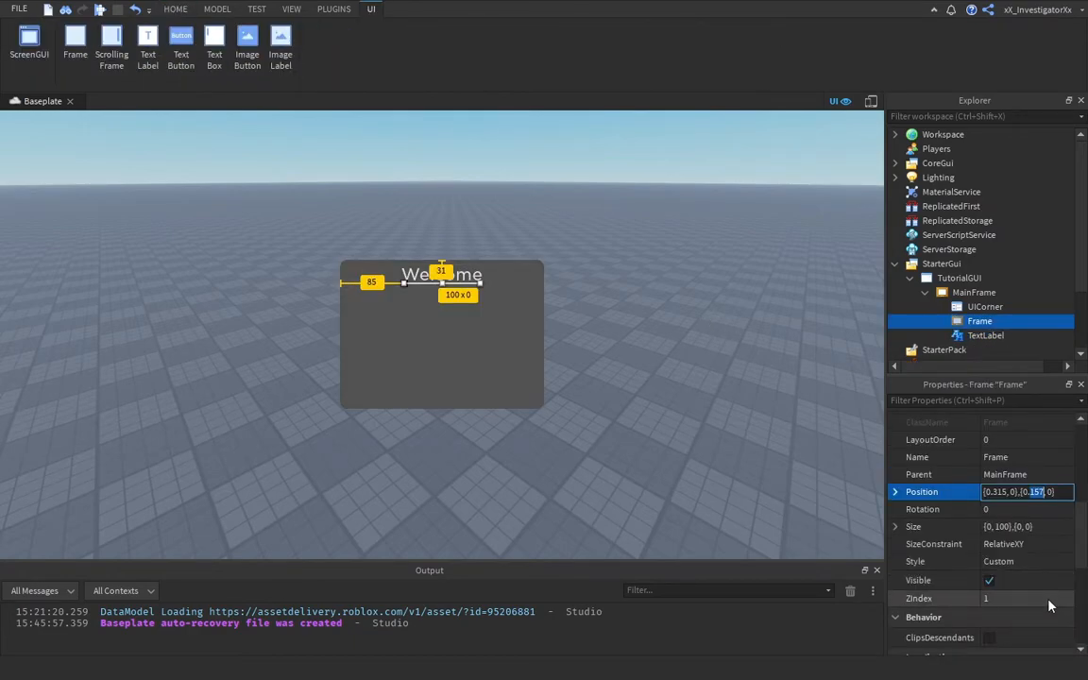
Step: Size the thin divider frame beneath the Welcome label to a width scale of 0.685 and a small height scale
{"action": "left_click", "coordinate": [1048, 525]}
{"action": "key", "text": "BackSpace"}
{"action": "type", "text": "2"}
{"action": "key", "text": "Return"}
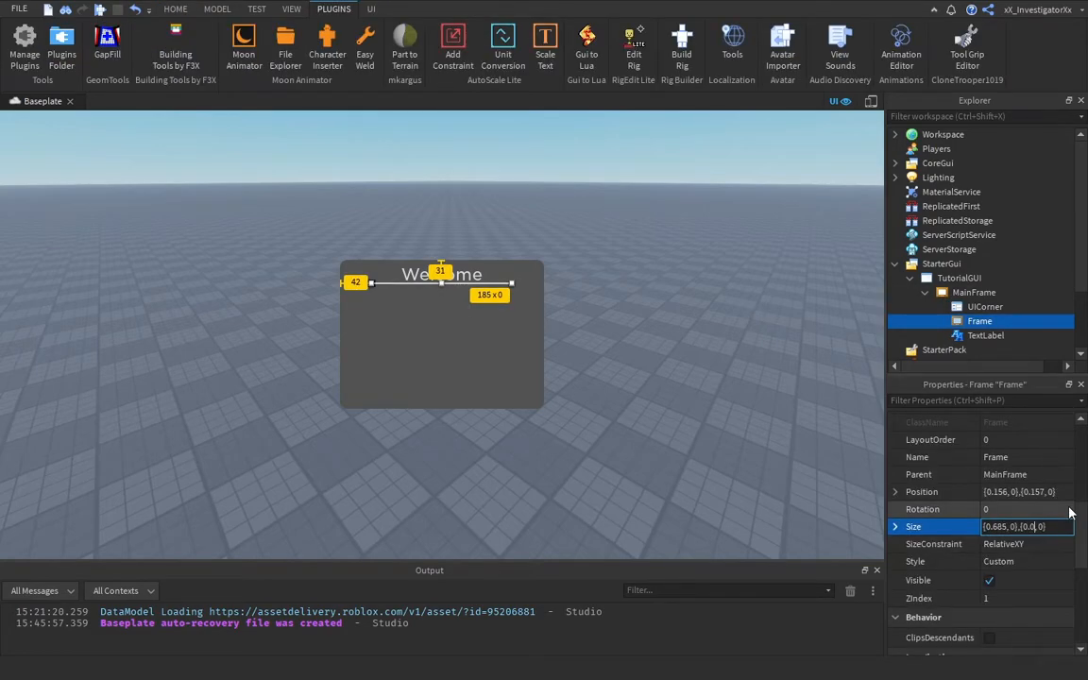
{"action": "type", "text": "01"}
{"action": "key", "text": "Return"}
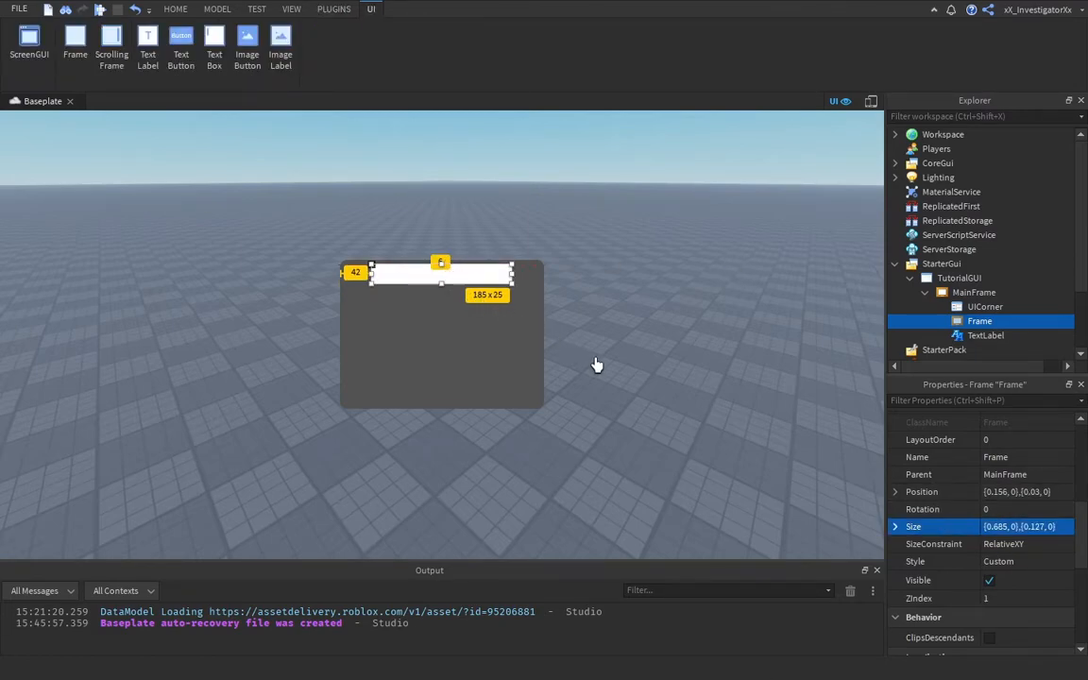
Step: Undo the divider frame's last resize and set its height scale to 0.1
{"action": "key", "text": "ctrl+z"}
{"action": "left_click", "coordinate": [1028, 528]}
{"action": "type", "text": ".1"}
{"action": "key", "text": "Return"}
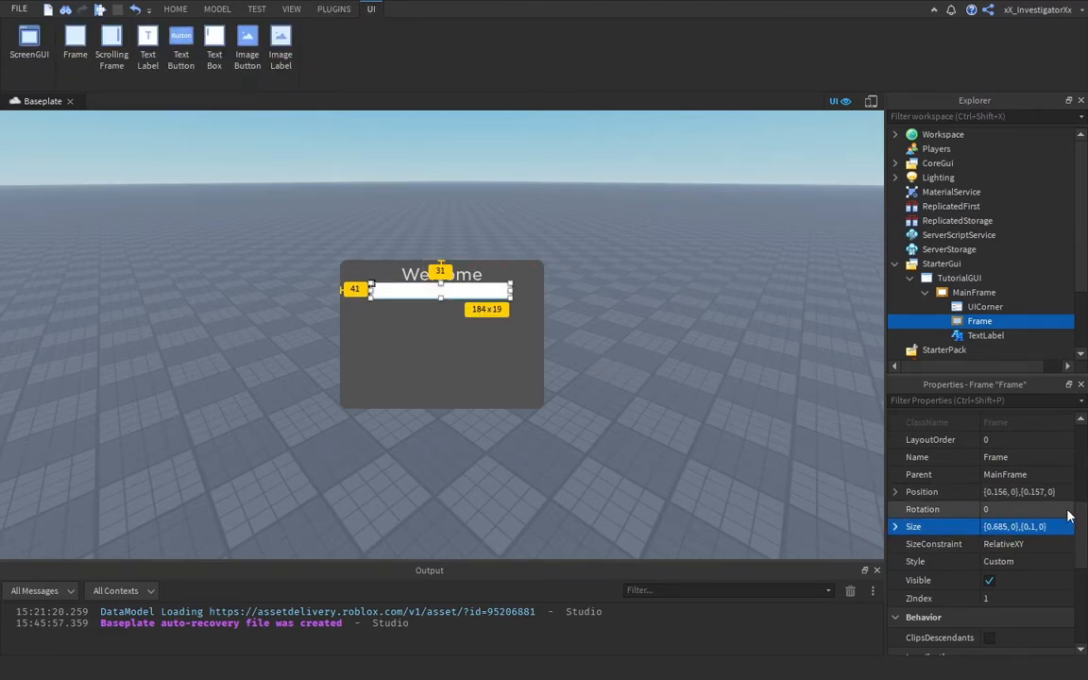
Step: Set the divider frame's height scale to 0.05
{"action": "left_click", "coordinate": [1033, 526]}
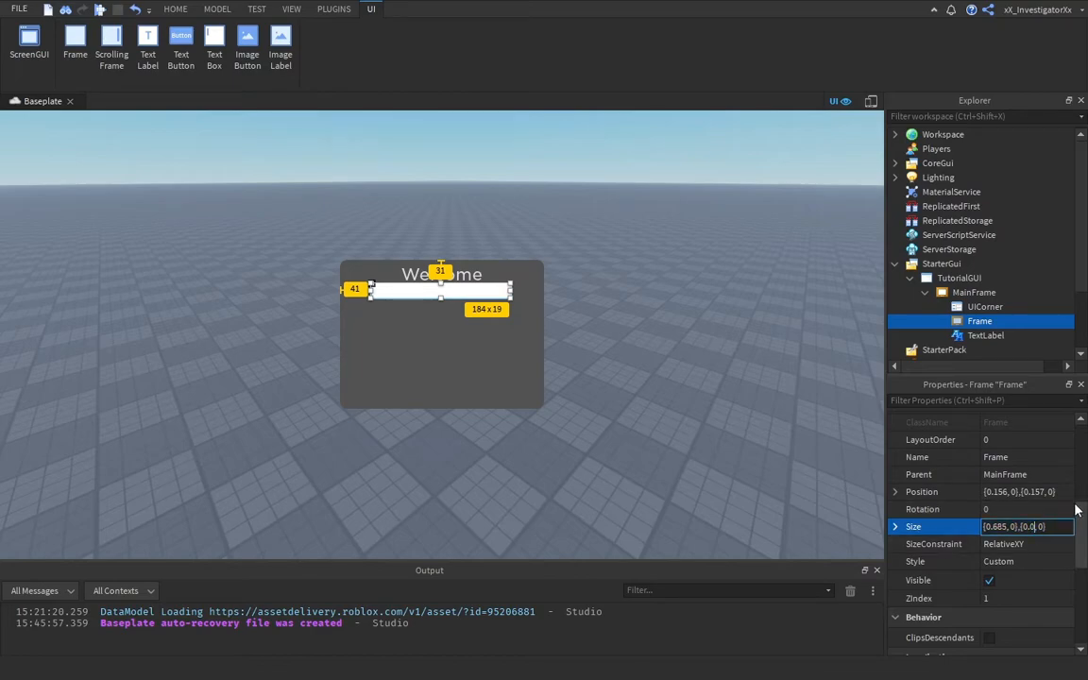
{"action": "key", "text": "Return"}
{"action": "double_click", "coordinate": [1024, 527]}
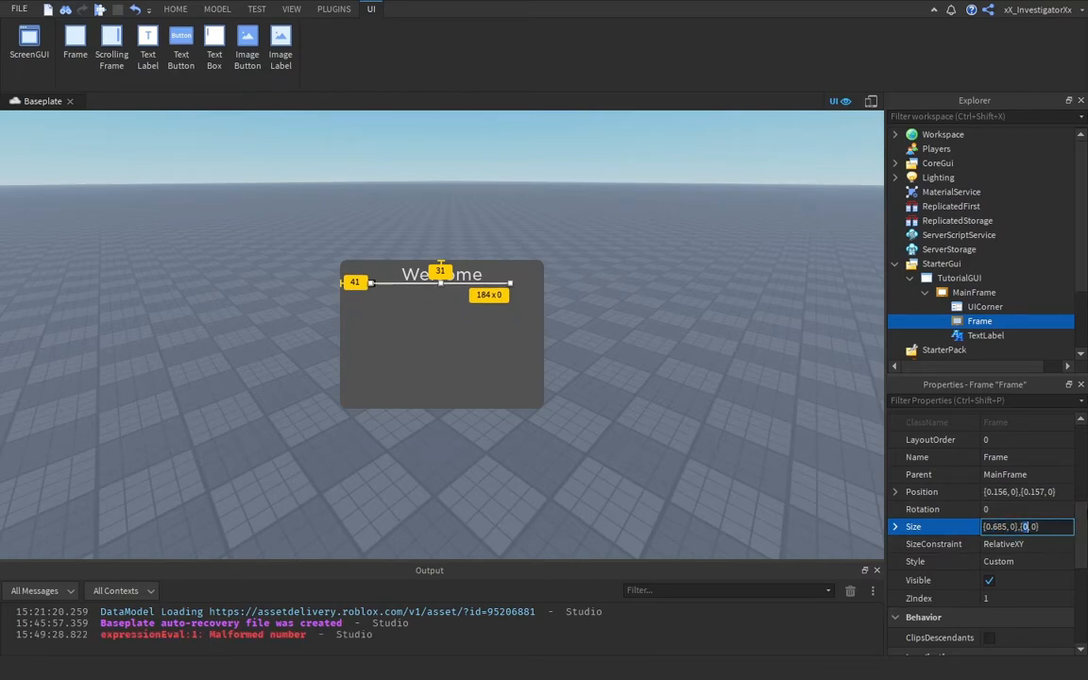
{"action": "key", "text": "Down"}
{"action": "mouse_move", "coordinate": [1083, 515]}
{"action": "left_mouse_down"}
{"action": "mouse_move", "coordinate": [1083, 444]}
{"action": "mouse_move", "coordinate": [1083, 505]}
{"action": "left_mouse_up"}
{"action": "left_click", "coordinate": [1028, 558]}
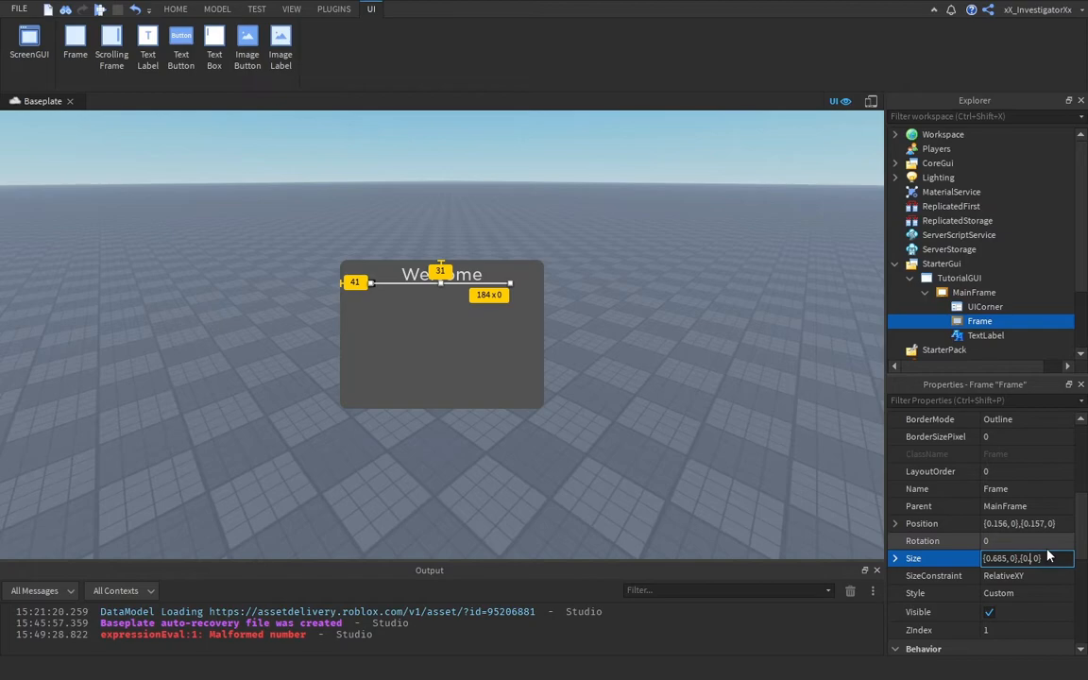
{"action": "type", "text": ".05"}
{"action": "key", "text": "Return"}
Step: Set the divider frame's height scale to 0.001 and the Welcome label's vertical position scale to 0.05
{"action": "left_click", "coordinate": [1047, 558]}
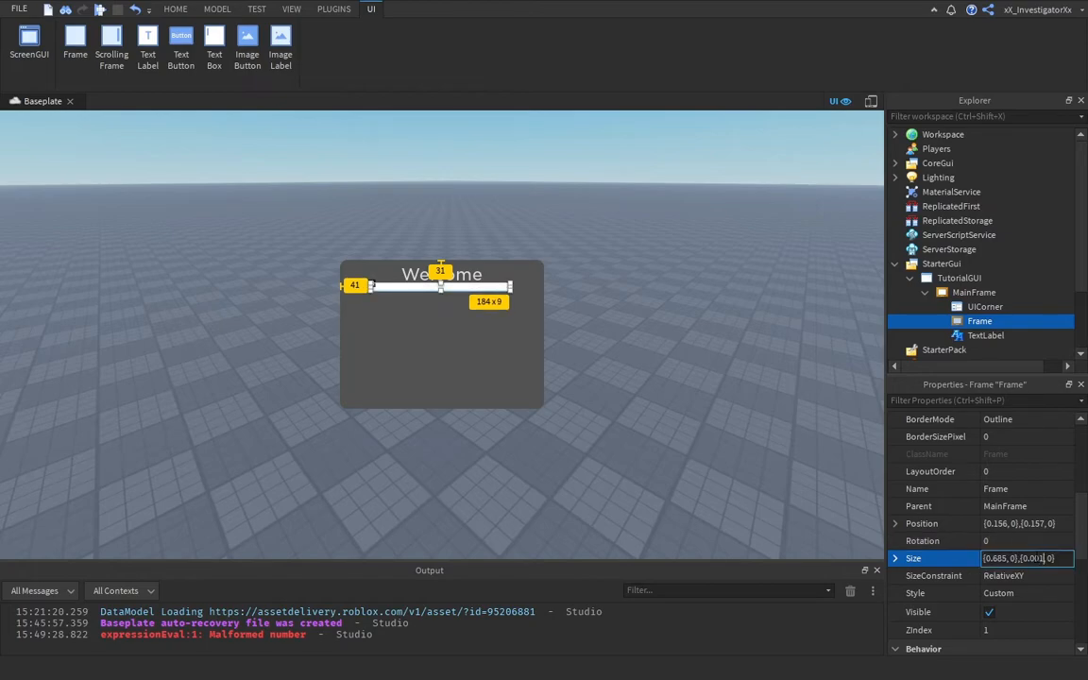
{"action": "scroll", "coordinate": [1062, 514], "scroll_direction": "down", "scroll_amount": 1}
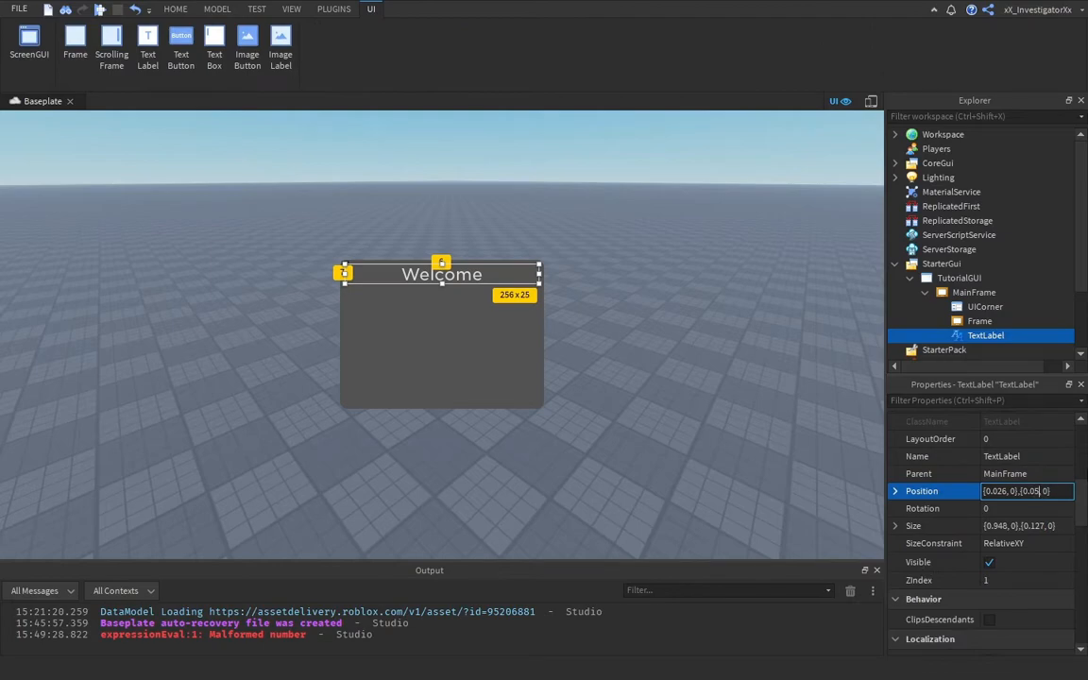
{"action": "key", "text": "Return"}
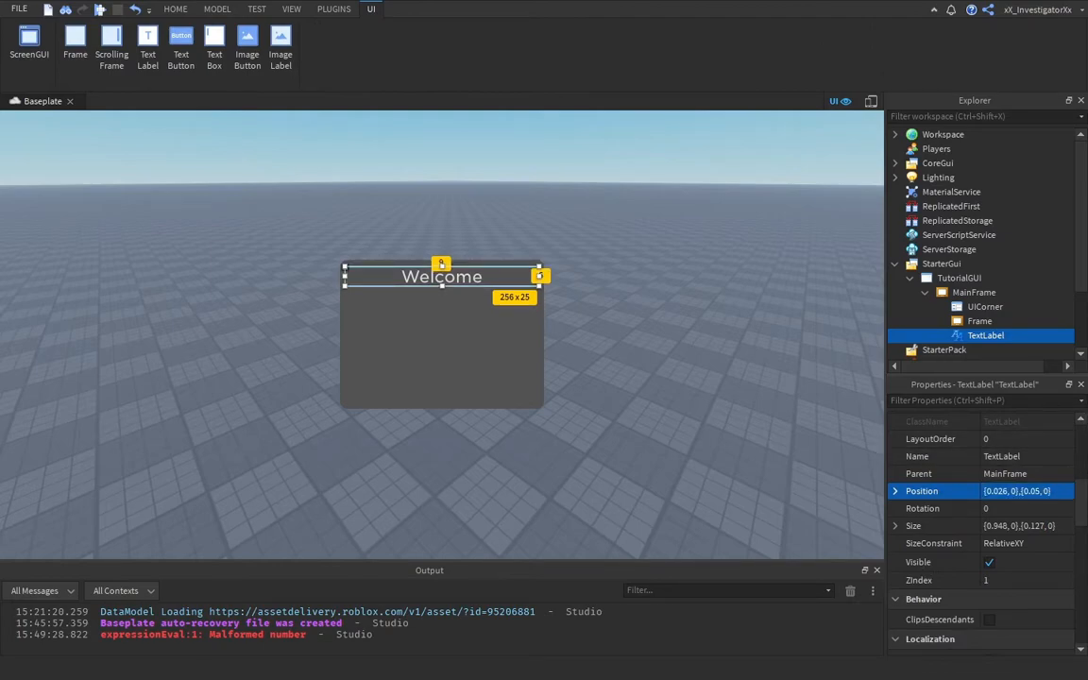
Step: Widen the divider frame beneath the Welcome label across most of MainFrame's width and rename it Line
{"action": "left_click", "coordinate": [978, 321]}
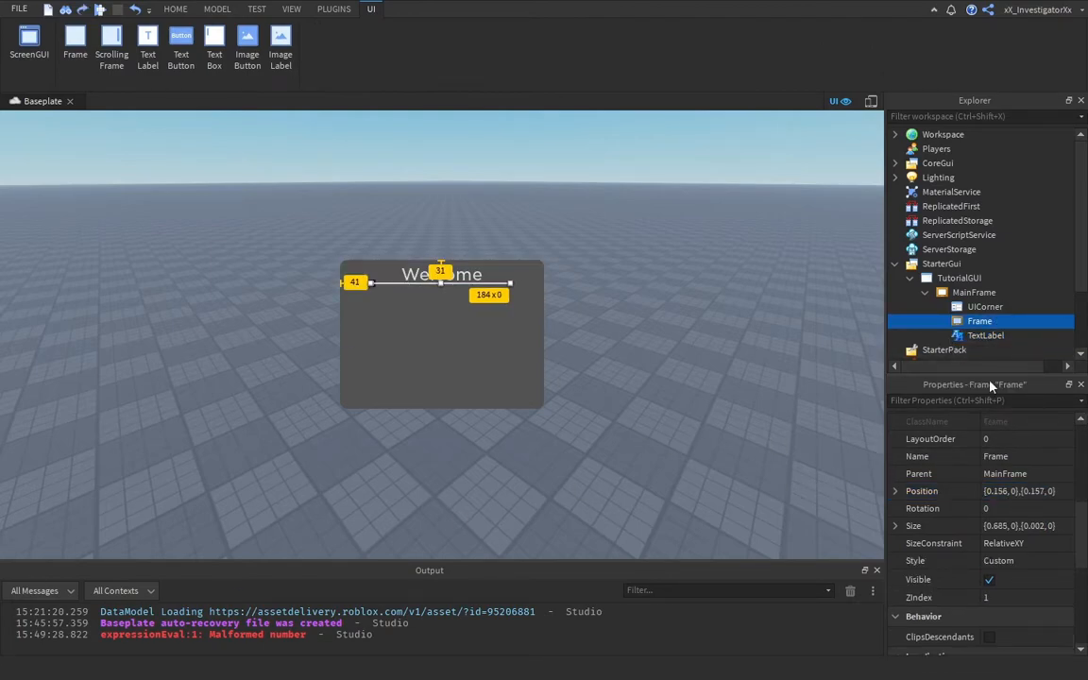
{"action": "left_click", "coordinate": [1060, 525]}
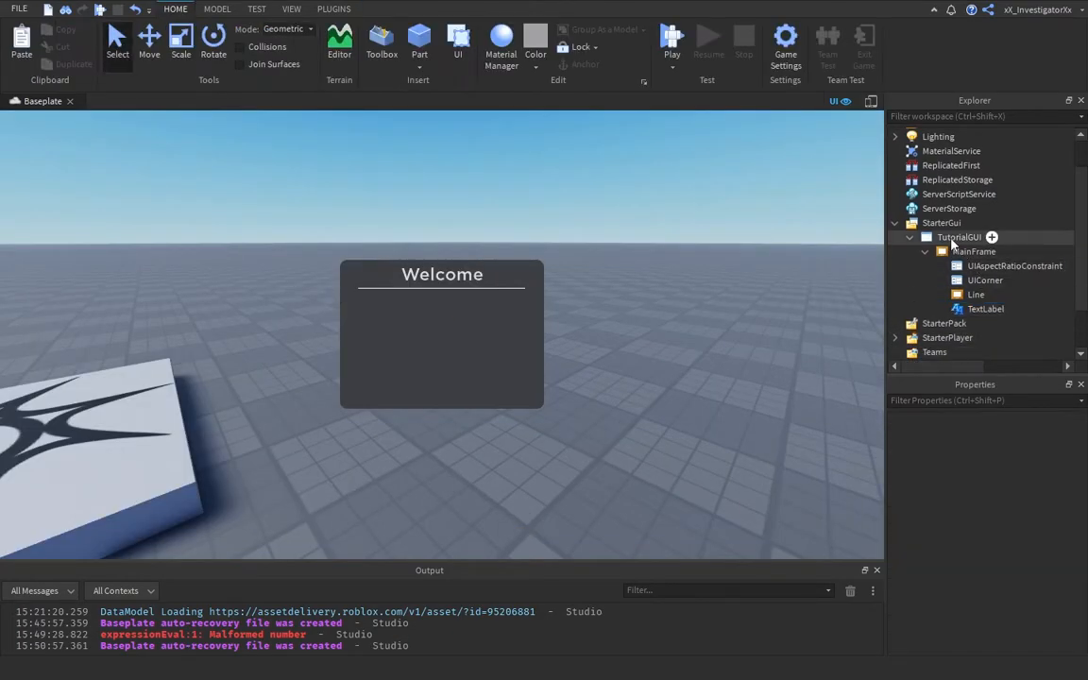
Step: Add a TextButton directly inside TutorialGUI
{"action": "left_click", "coordinate": [951, 240]}
{"action": "left_click", "coordinate": [925, 252]}
{"action": "left_click", "coordinate": [1006, 252]}
{"action": "type", "text": "t"}
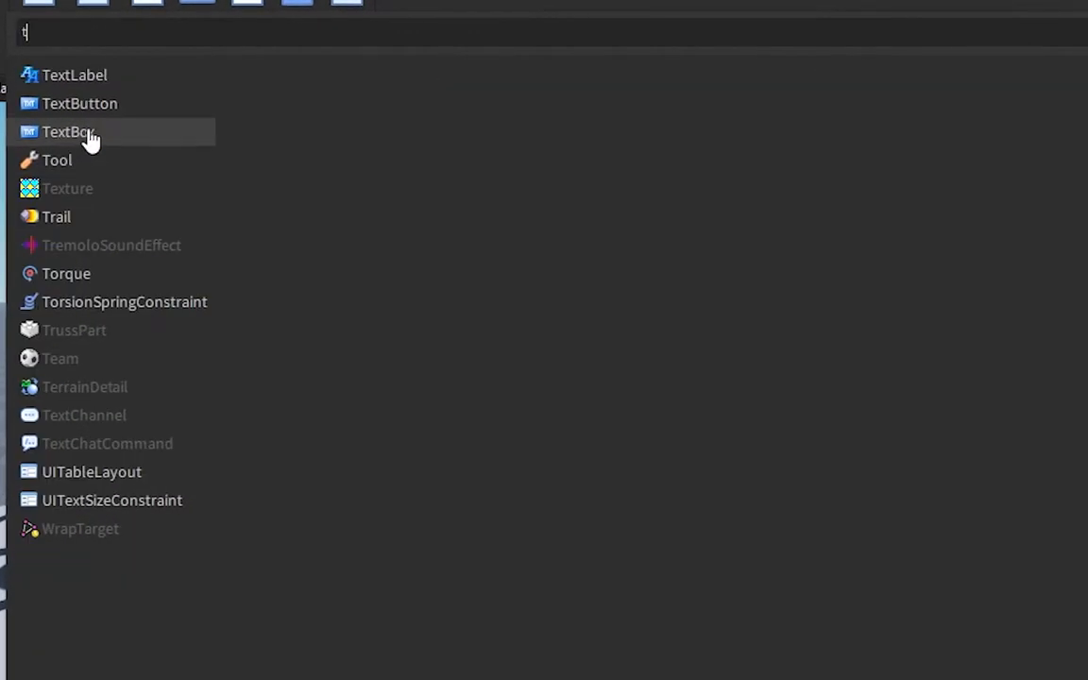
{"action": "left_click", "coordinate": [79, 103]}
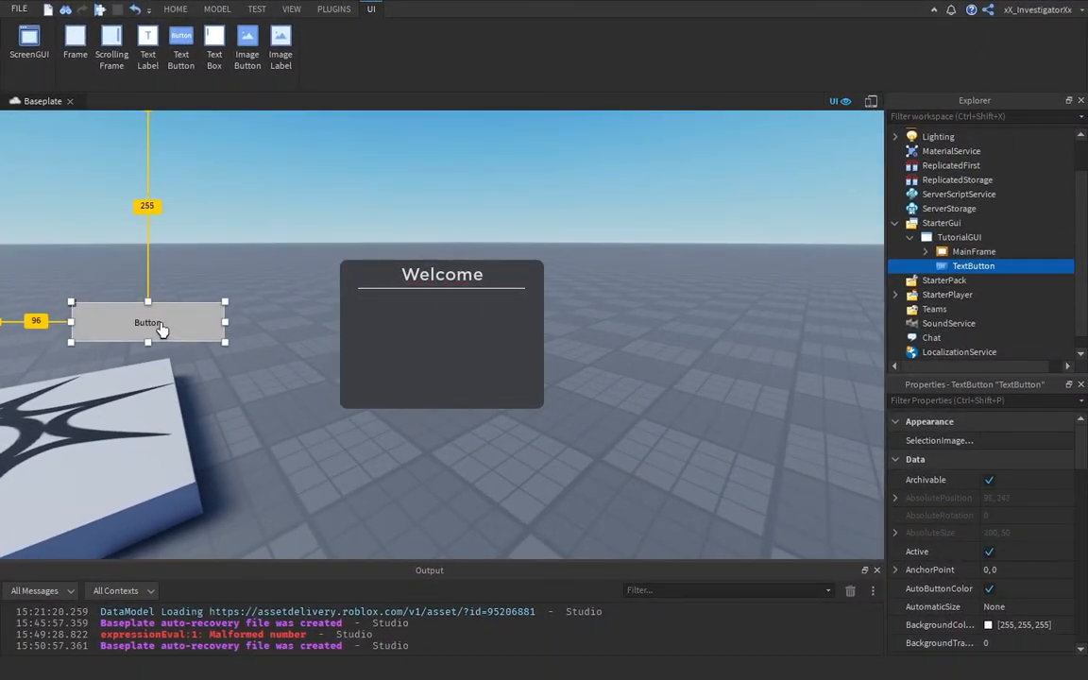
Step: Make the button a small dark gray (62, 63, 68) square of about 55 x 50 pixels labelled "TTR" at the view's left edge
{"action": "left_click_drag", "start_coordinate": [160, 327], "coordinate": [87, 337]}
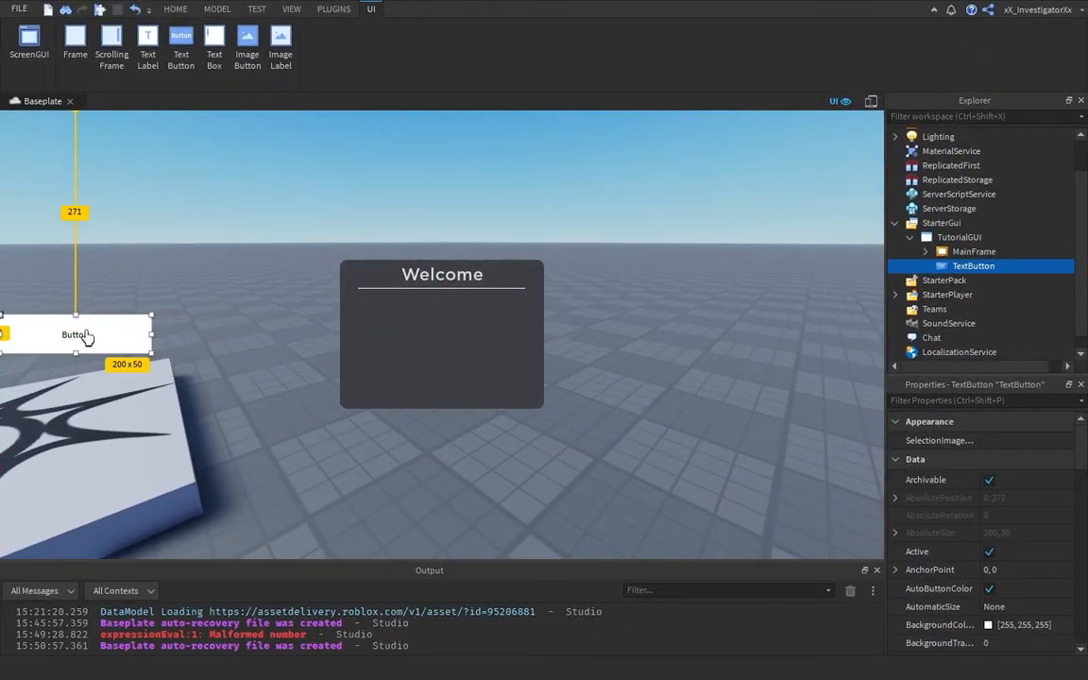
{"action": "left_click_drag", "start_coordinate": [155, 337], "coordinate": [140, 337]}
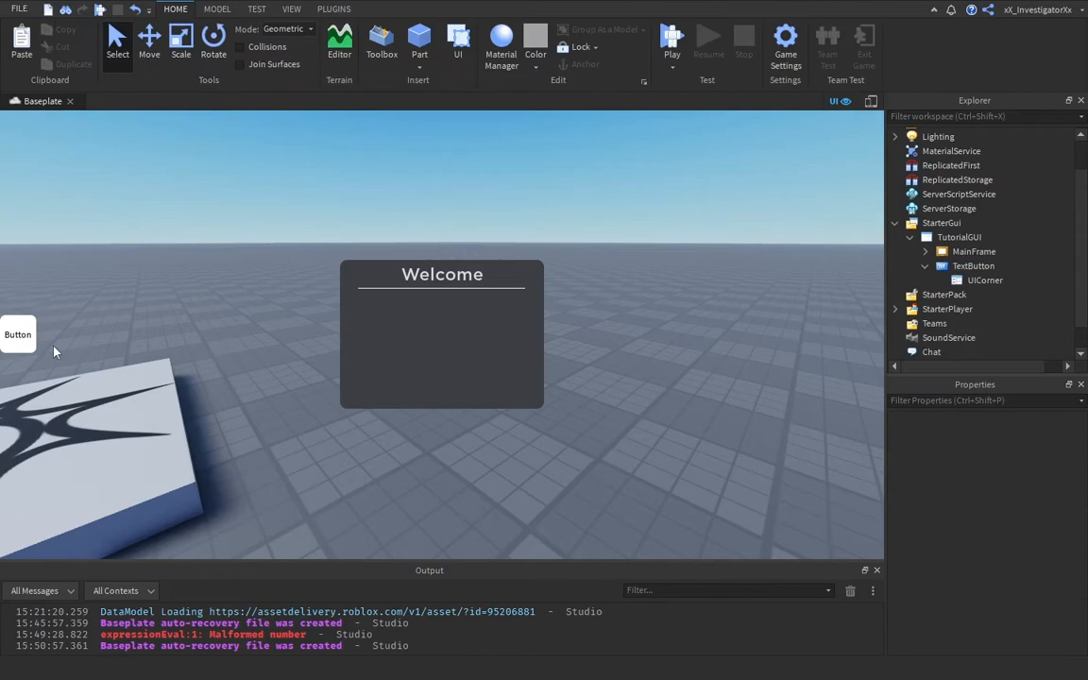
{"action": "left_click", "coordinate": [24, 336]}
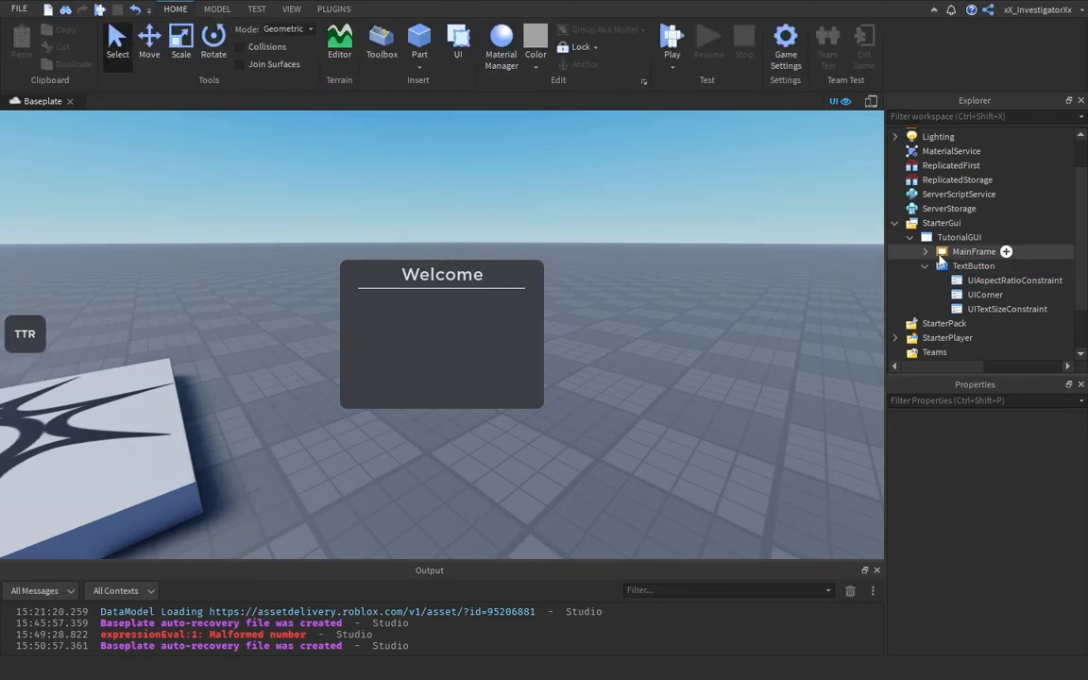
Step: Rename the TTR text button in TutorialGUI as OpenButton
{"action": "left_click", "coordinate": [947, 262]}
{"action": "left_click", "coordinate": [925, 266]}
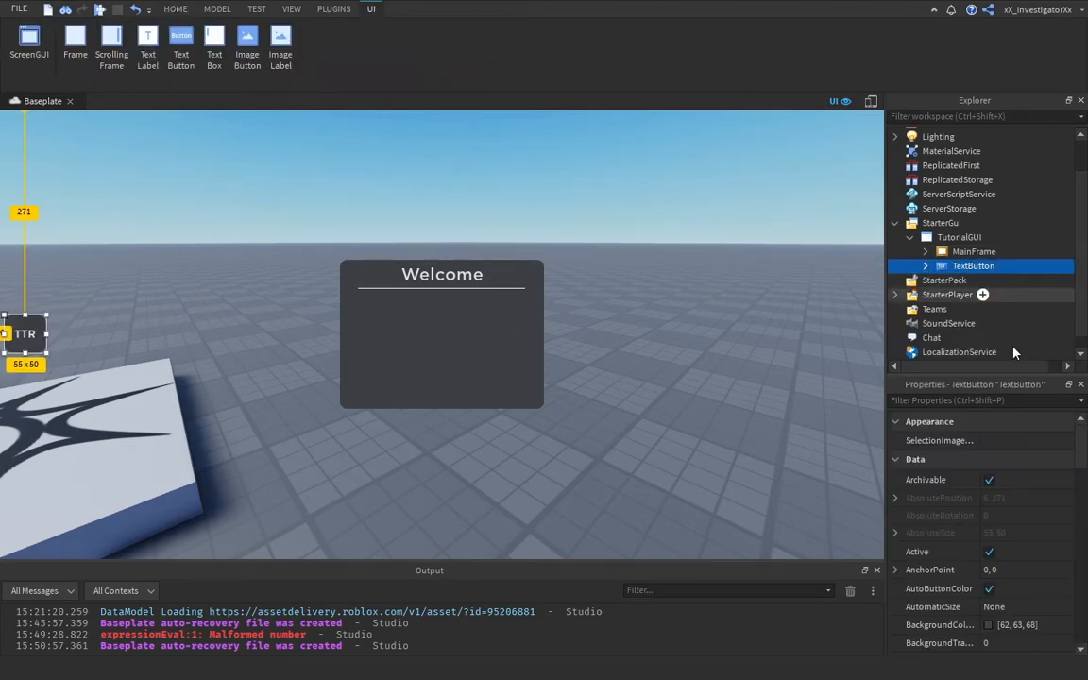
{"action": "scroll", "coordinate": [1032, 575], "scroll_direction": "down", "scroll_amount": 8}
{"action": "left_click", "coordinate": [1020, 555]}
{"action": "type", "text": "OpenButton"}
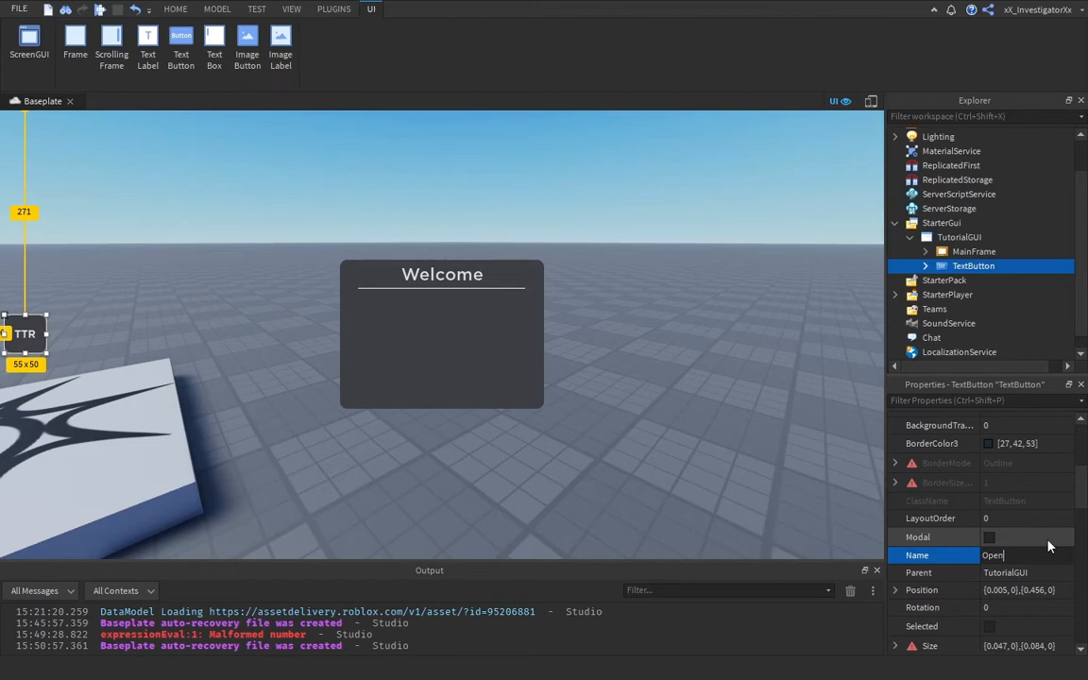
{"action": "key", "text": "Return"}
{"action": "left_click", "coordinate": [719, 344]}
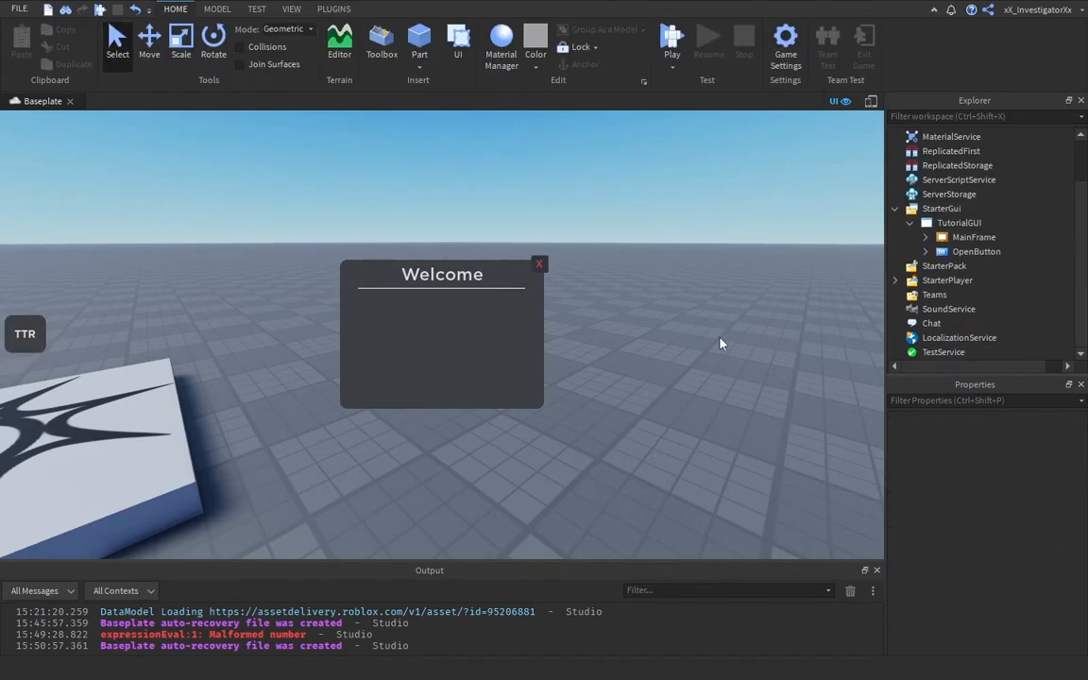
Step: Hide MainFrame by turning off its Visible property, and leave nothing selected
{"action": "left_click", "coordinate": [972, 238]}
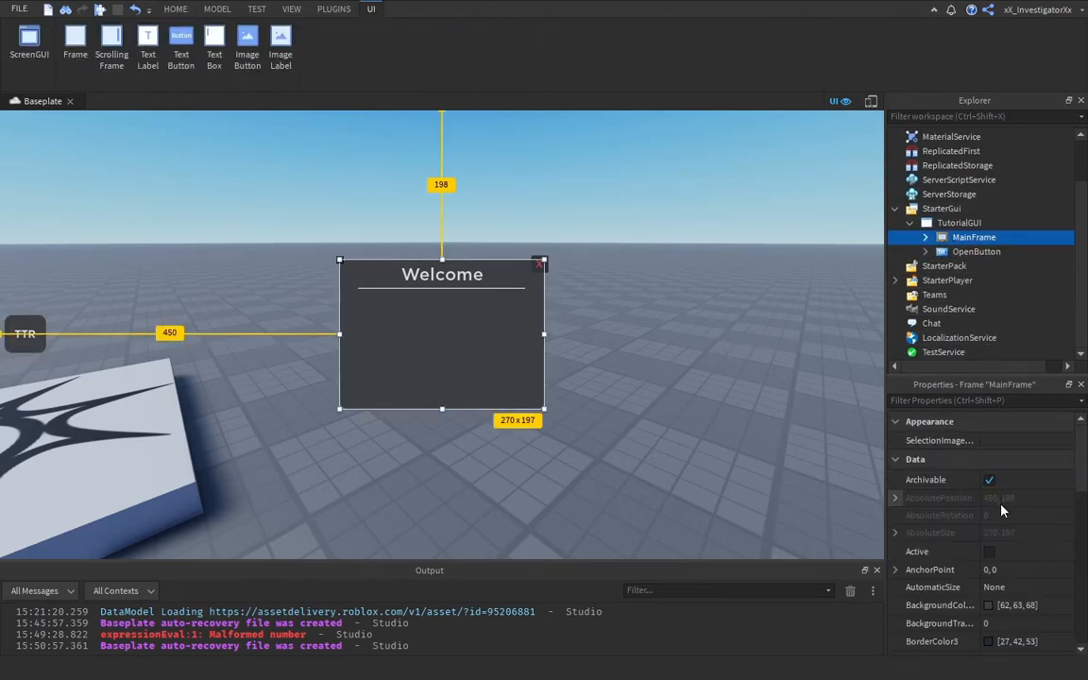
{"action": "scroll", "coordinate": [1001, 509], "scroll_direction": "down", "scroll_amount": 6}
{"action": "left_click", "coordinate": [988, 532]}
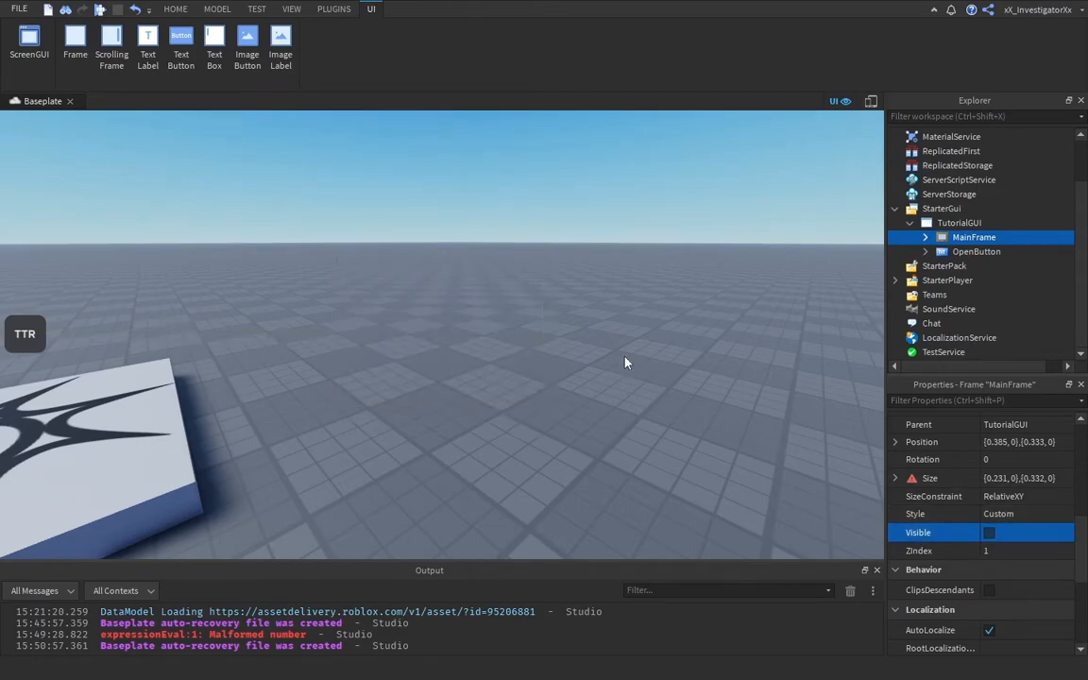
{"action": "right_click", "coordinate": [623, 363]}
{"action": "key", "text": "Escape"}
Step: Add a LocalScript directly inside TutorialGUI and rename it MainLocalScript
{"action": "left_click", "coordinate": [959, 223]}
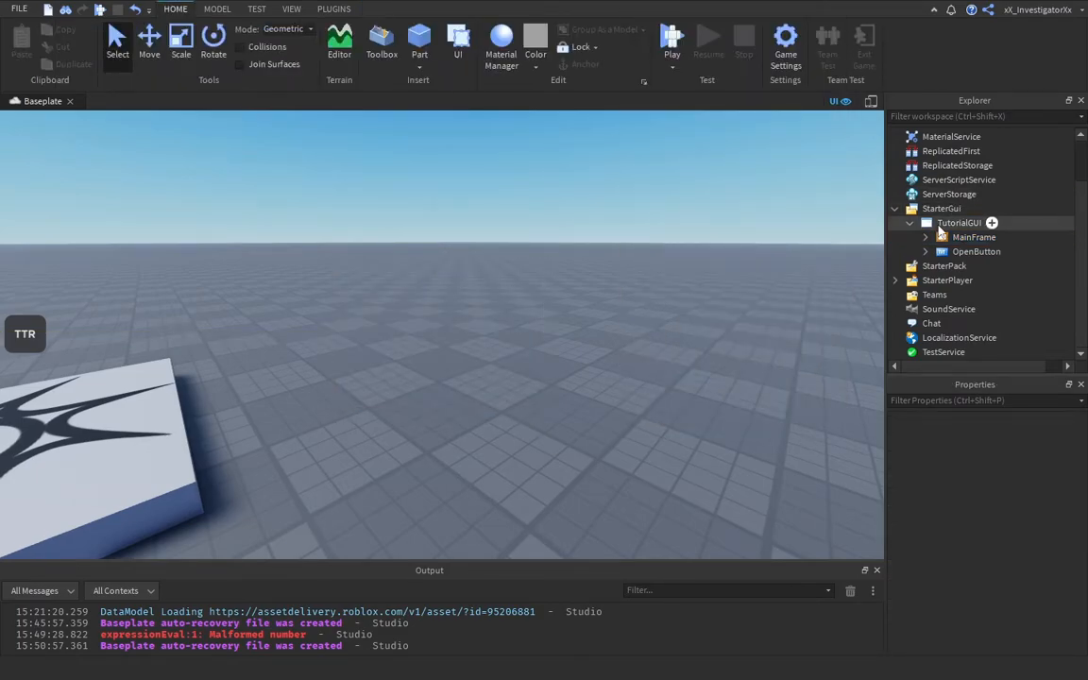
{"action": "left_click", "coordinate": [992, 223]}
{"action": "left_click", "coordinate": [97, 194]}
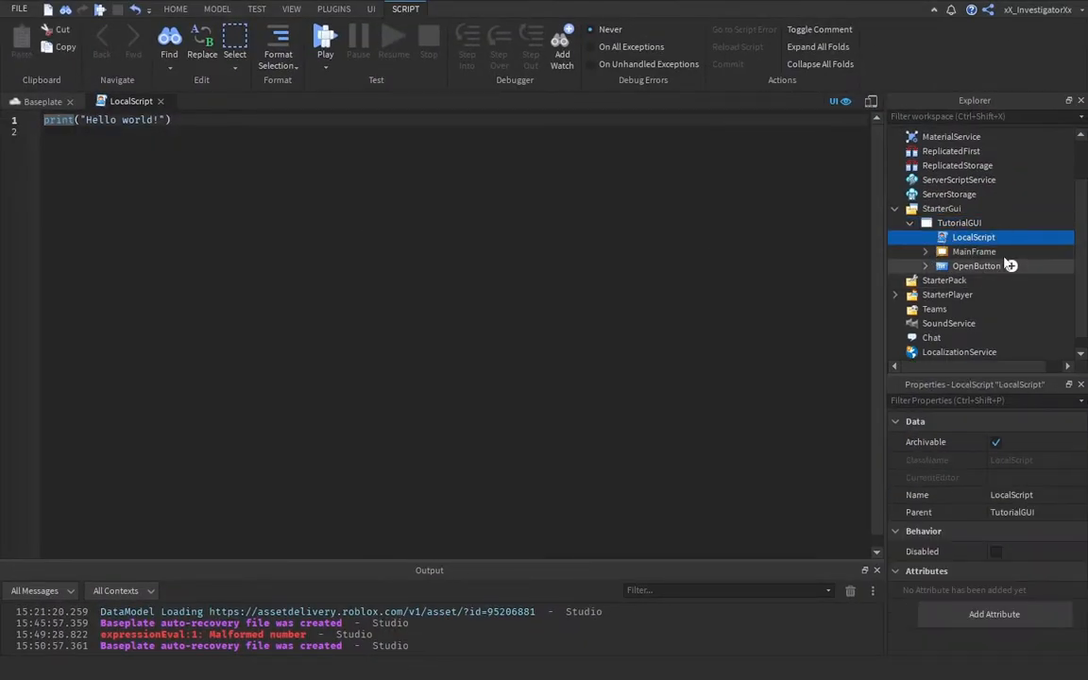
{"action": "left_click", "coordinate": [1079, 494]}
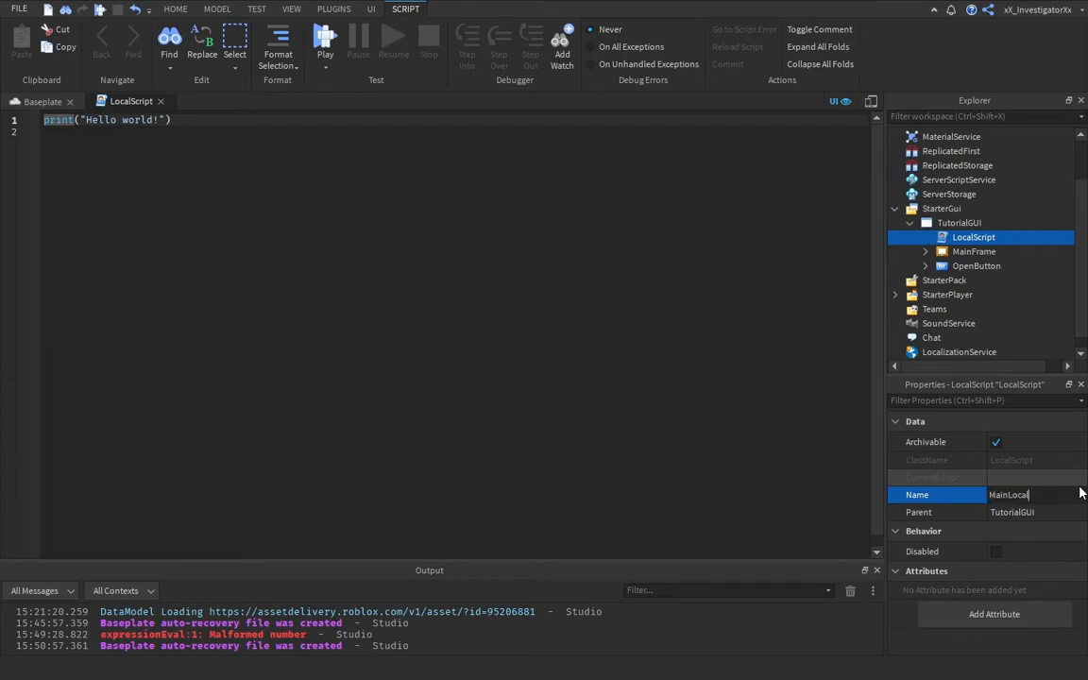
{"action": "type", "text": "MainLocalScript"}
{"action": "key", "text": "Return"}
Step: Replace the script's default code with local variables for TutorialGUI (script.Parent), MainFrame, OpenButton and MainFrame.ExitButton, with a "--> MainFrame" comment above ExitButton
{"action": "left_click", "coordinate": [315, 226]}
{"action": "key", "text": "ctrl+a"}
{"action": "key", "text": "BackSpace"}
{"action": "type", "text": "local"}
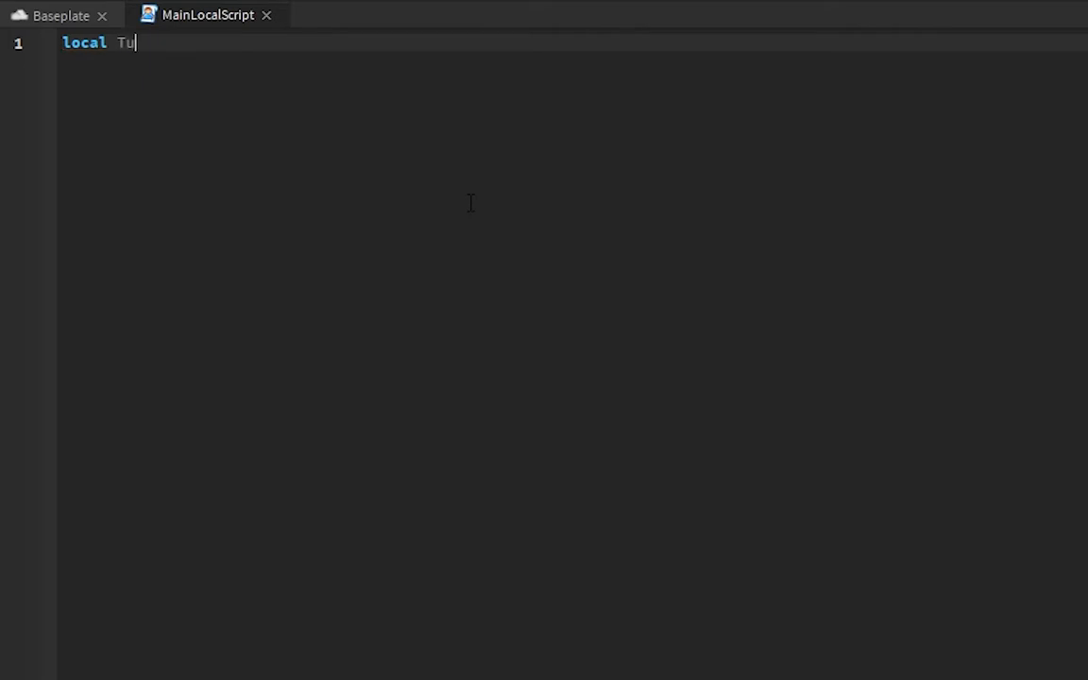
{"action": "type", "text": " TutorialGUI = script.Parent"}
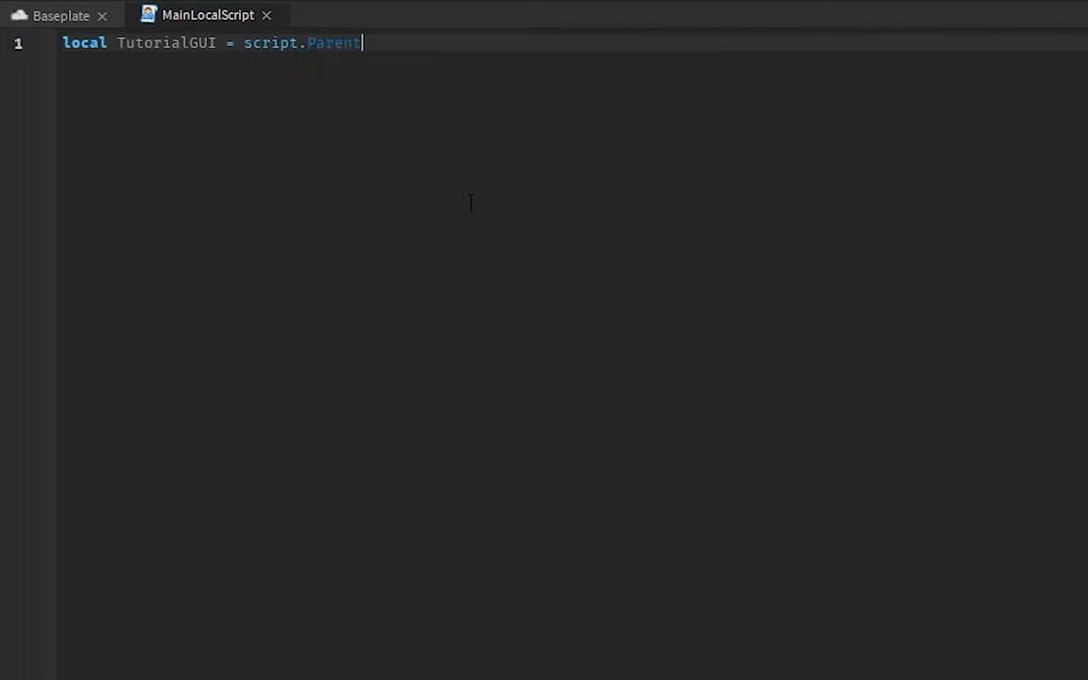
{"action": "key", "text": "Return"}
{"action": "type", "text": "local ExitButton = MainFrame.ExitButton"}
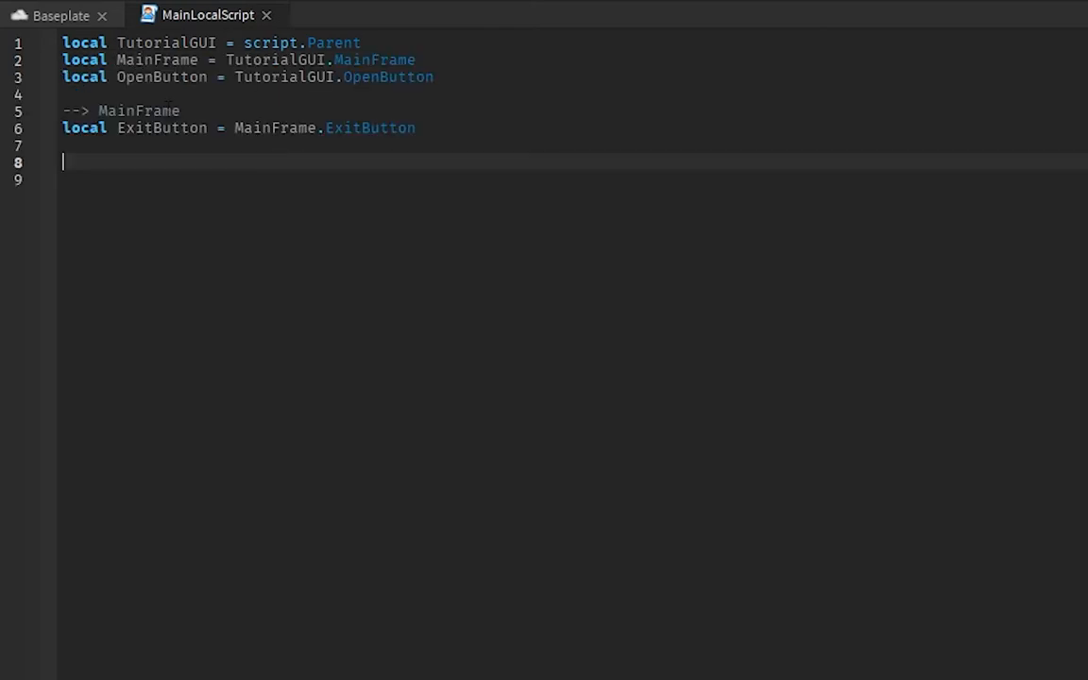
Step: Connect OpenButton's MouseButton1Click to show MainFrame and hide OpenButton, and ExitButton's MouseButton1Click to set MainFrame.Visible to false
{"action": "type", "text": "OpenButton:Clone("}
{"action": "key", "text": "BackSpace"}
{"action": "key", "text": "BackSpace"}
{"action": "key", "text": "BackSpace"}
{"action": "key", "text": "BackSpace"}
{"action": "type", "text": "M"}
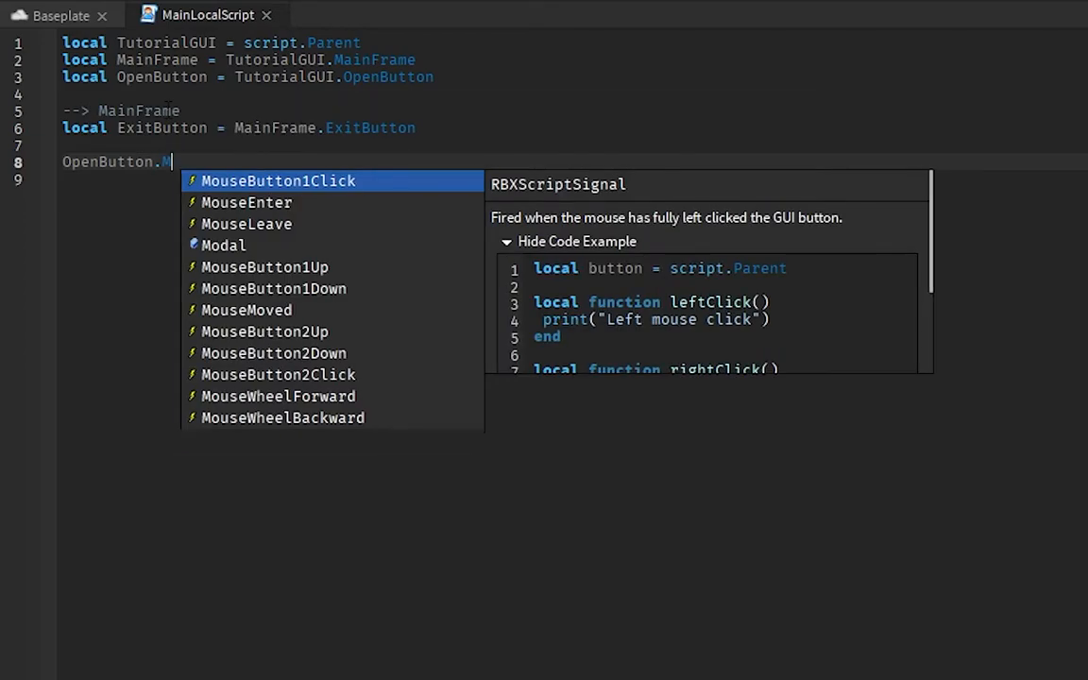
{"action": "key", "text": "Tab"}
{"action": "type", "text": ":Connect(function()"}
{"action": "key", "text": "Return"}
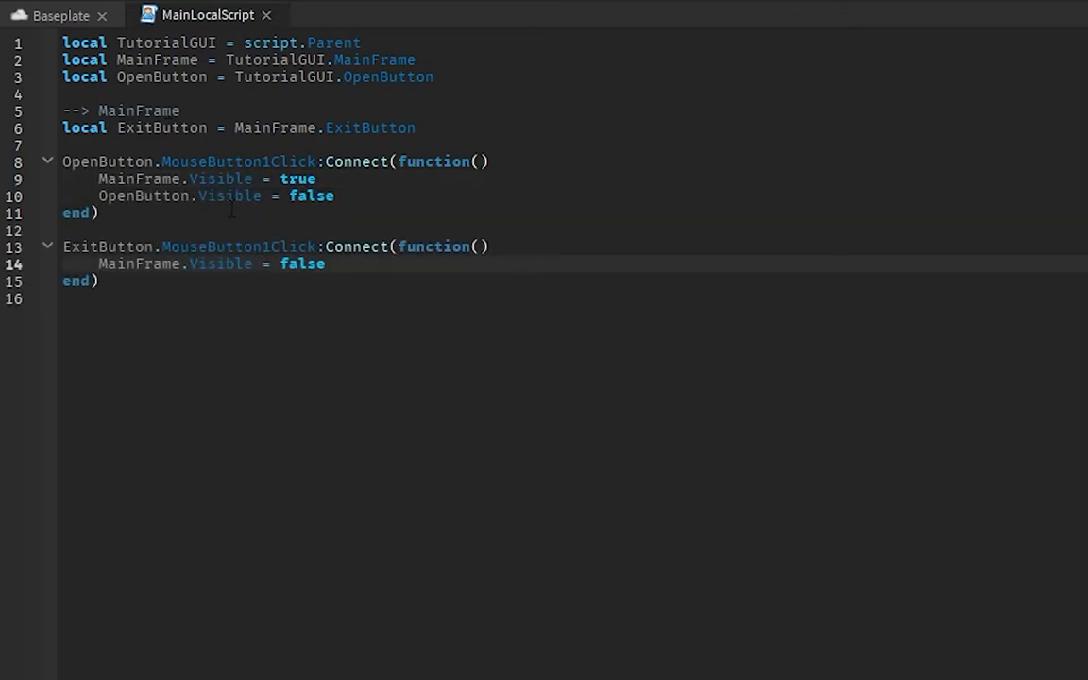
{"action": "key", "text": "Down"}
{"action": "key", "text": "Return"}
{"action": "key", "text": "Return"}
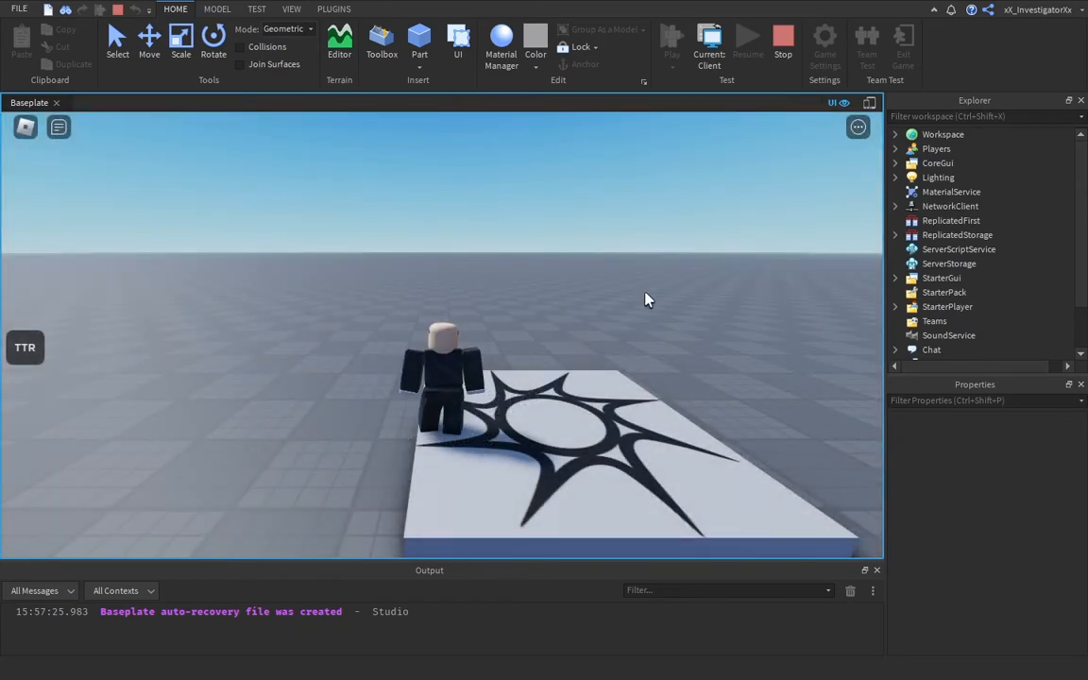
Step: Test the GUI in the running game by opening the Welcome frame with TTR and closing it with X
{"action": "right_click_drag", "start_coordinate": [624, 306], "coordinate": [624, 306]}
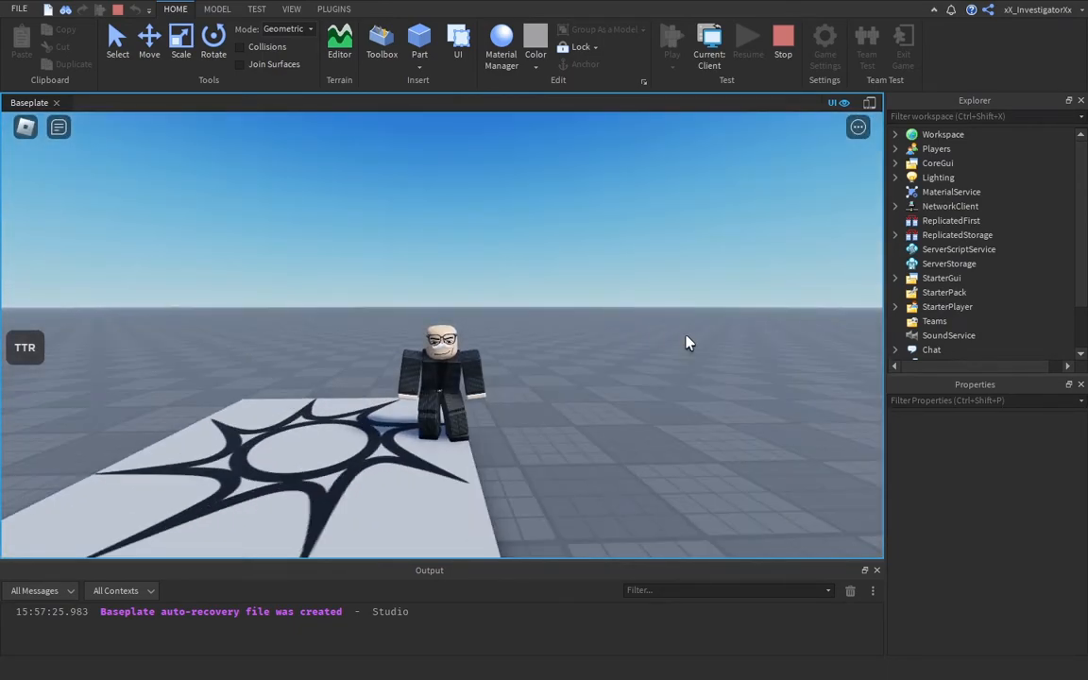
{"action": "left_click", "coordinate": [26, 348]}
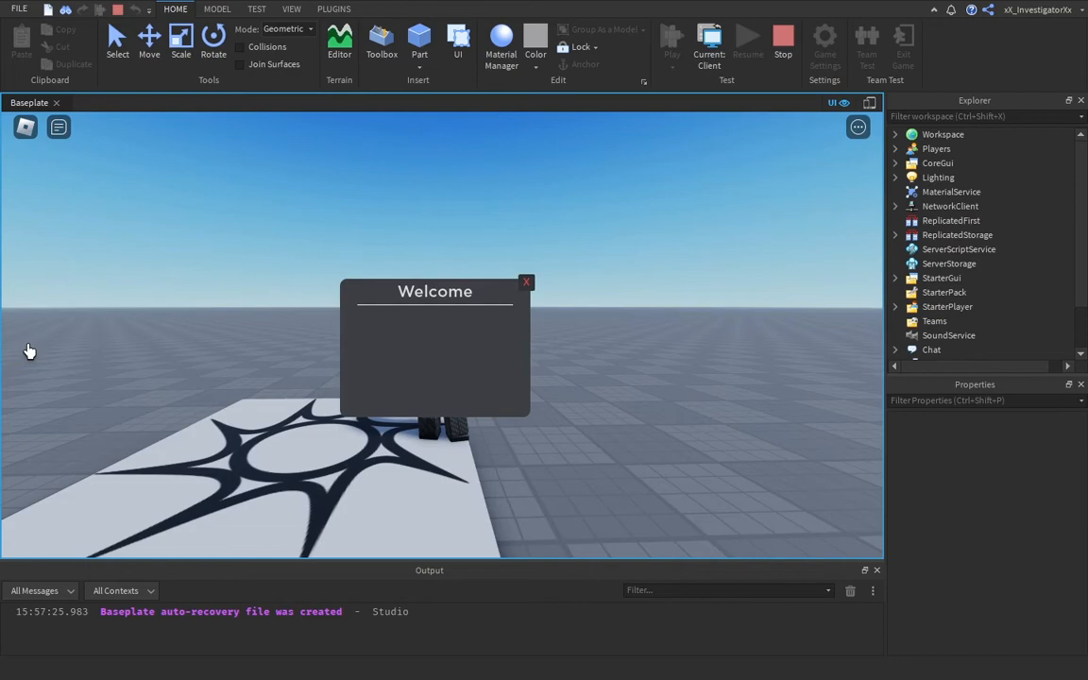
{"action": "left_click", "coordinate": [526, 282]}
{"action": "right_click_drag", "start_coordinate": [459, 313], "coordinate": [459, 314]}
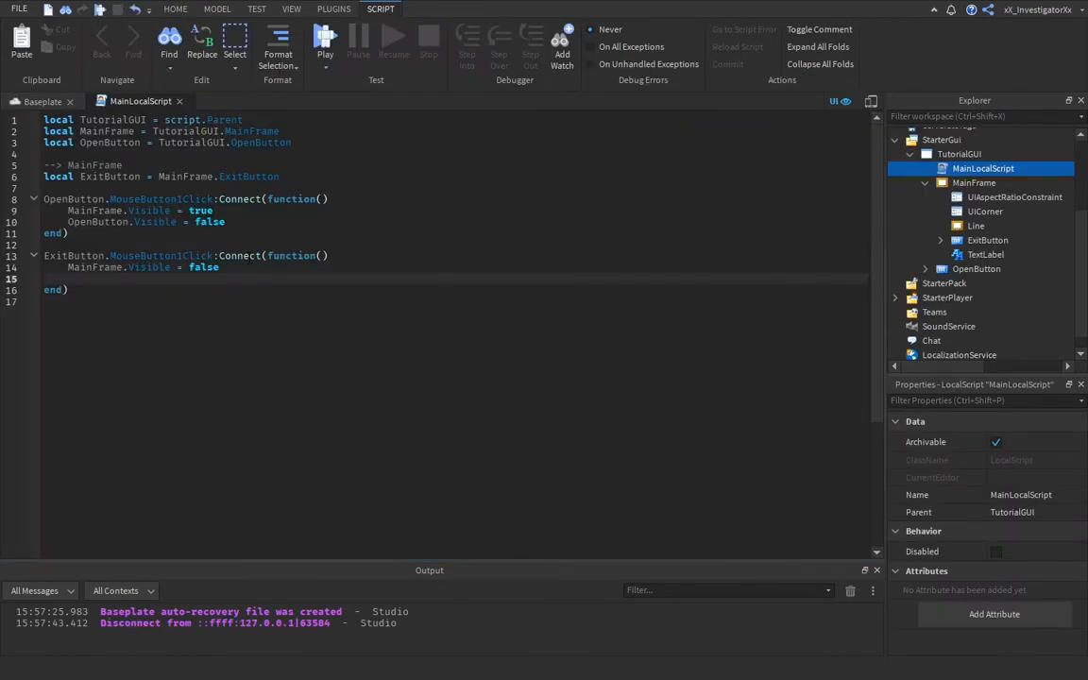
Step: Add OpenButton.Visible = true to the ExitButton click function, below the MainFrame line
{"action": "type", "text": "Main"}
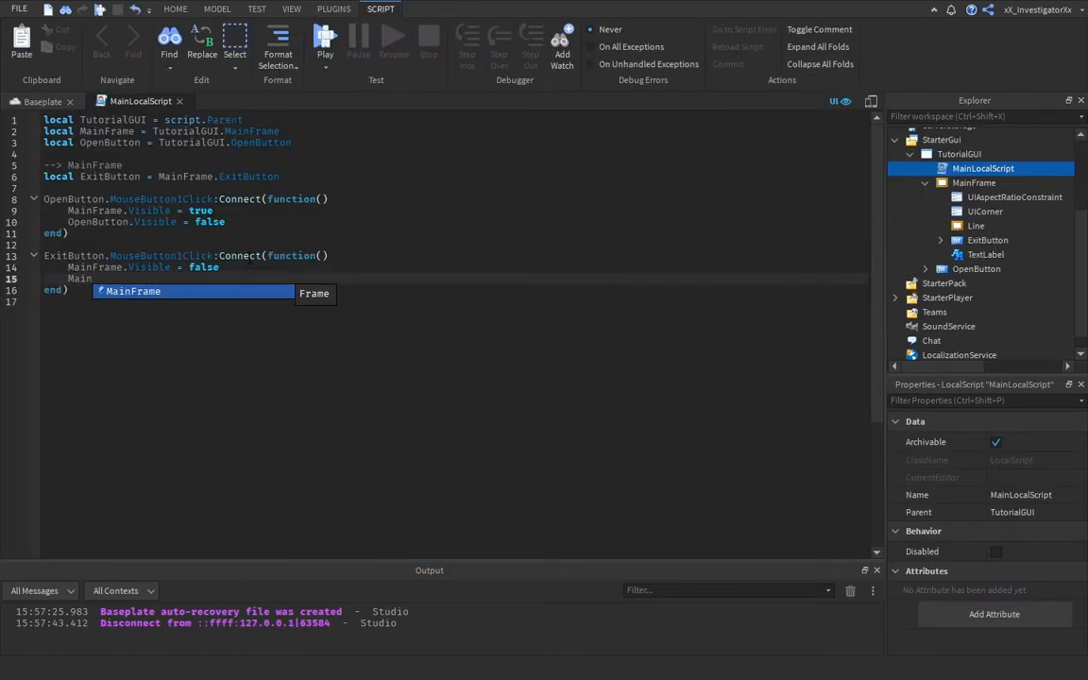
{"action": "type", "text": "OpenButton.Visible = f"}
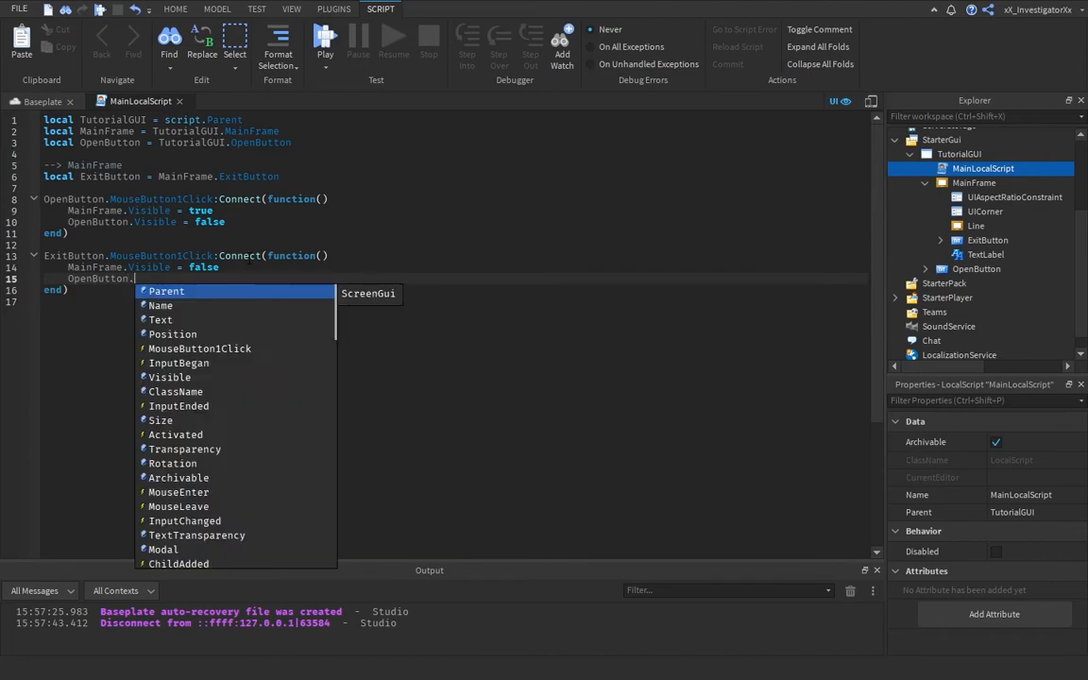
{"action": "key", "text": "BackSpace"}
{"action": "type", "text": "true"}
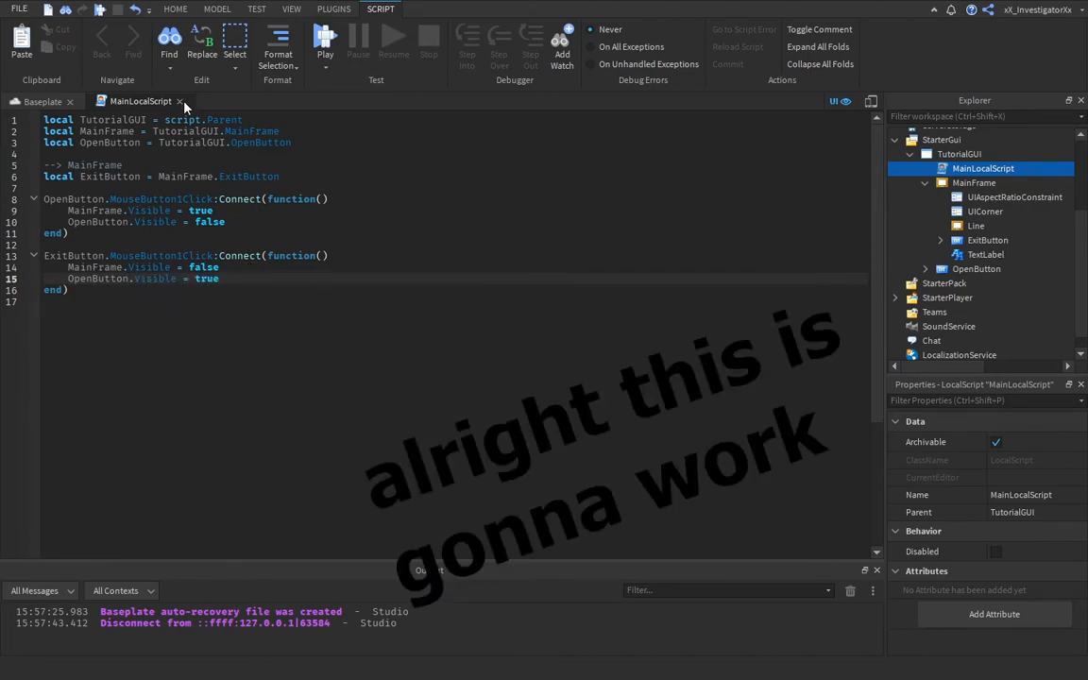
Step: Playtest the game and repeatedly open the Welcome frame with TTR and close it with X
{"action": "key", "text": "F5"}
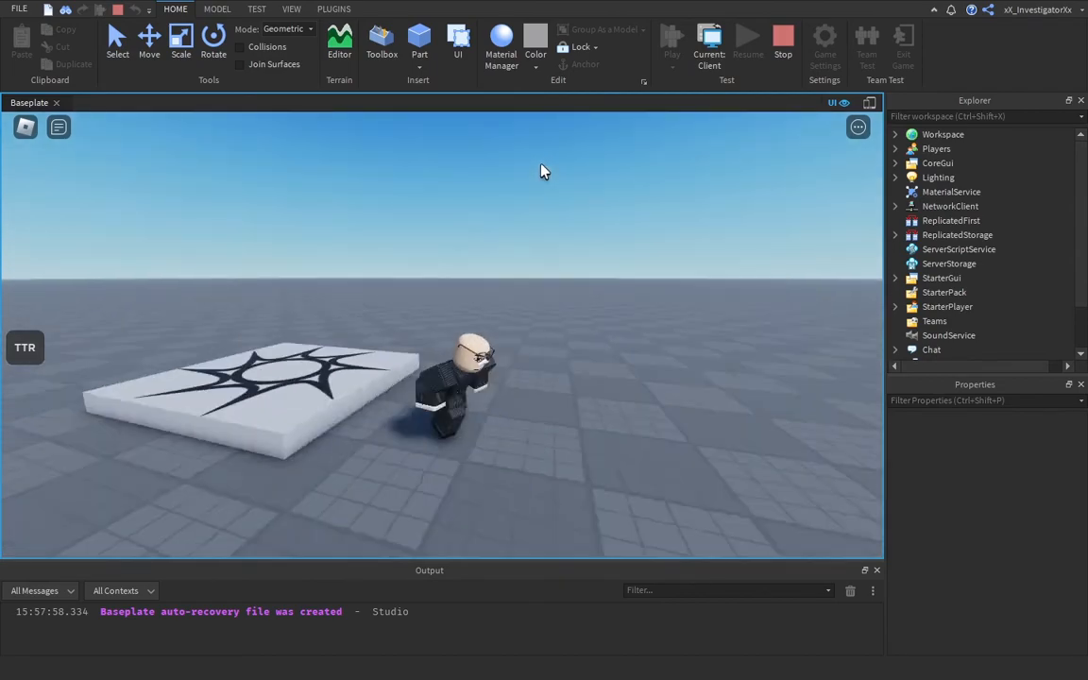
{"action": "right_click_drag", "start_coordinate": [541, 170], "coordinate": [573, 180]}
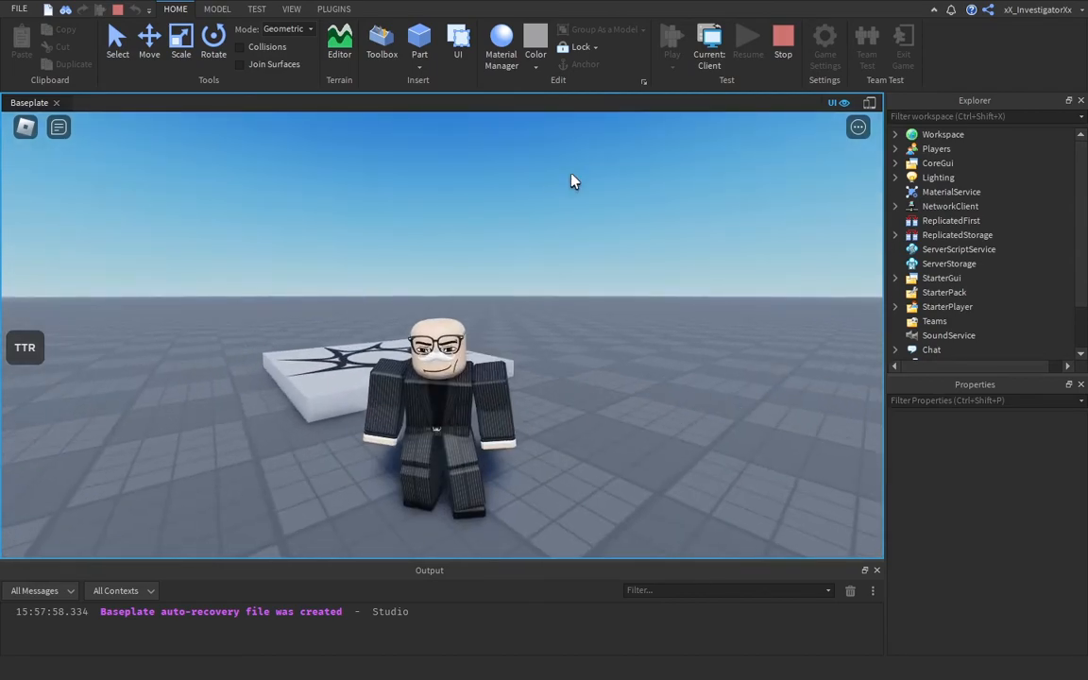
{"action": "left_click", "coordinate": [19, 349]}
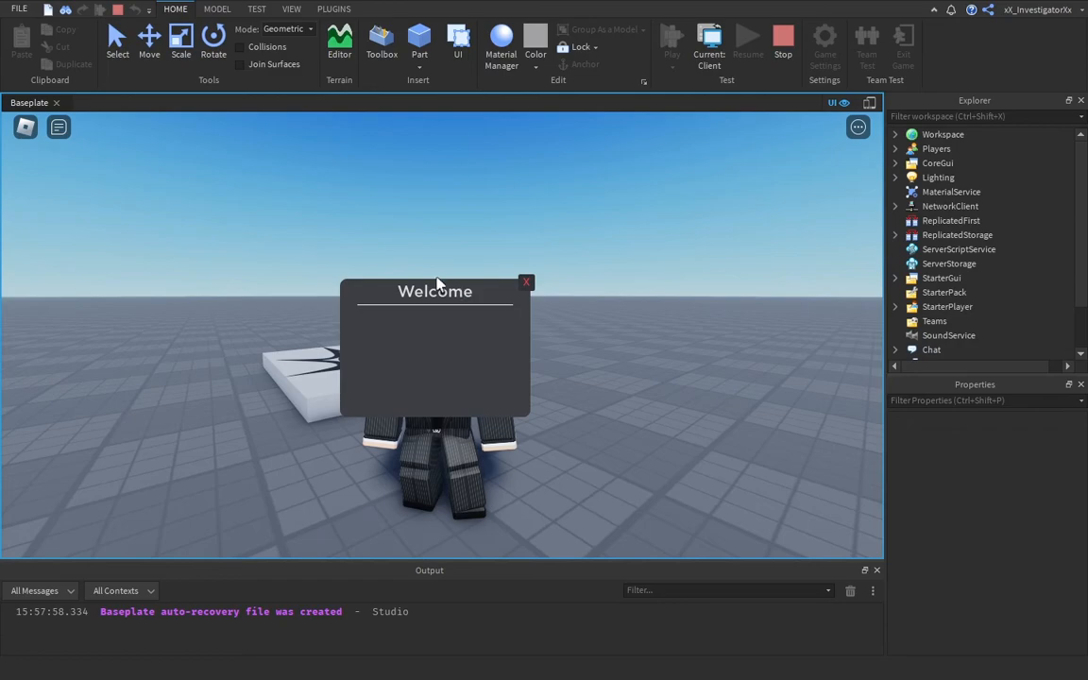
{"action": "left_click", "coordinate": [526, 286]}
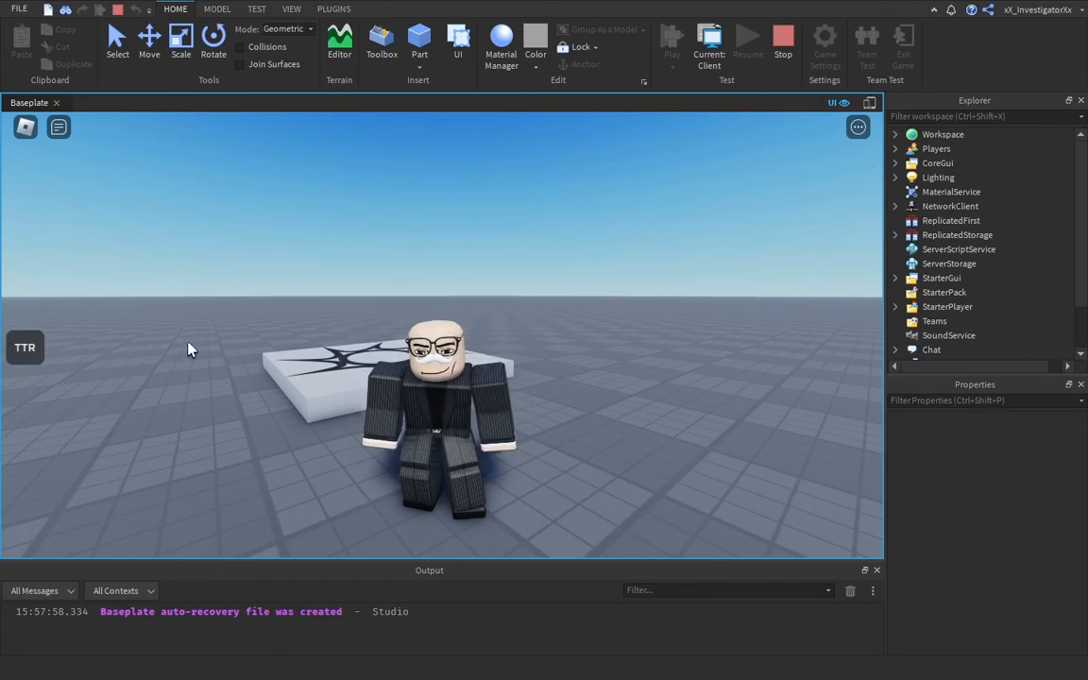
{"action": "left_click", "coordinate": [28, 346]}
{"action": "left_click", "coordinate": [526, 283]}
{"action": "left_click", "coordinate": [33, 349]}
{"action": "left_click", "coordinate": [526, 283]}
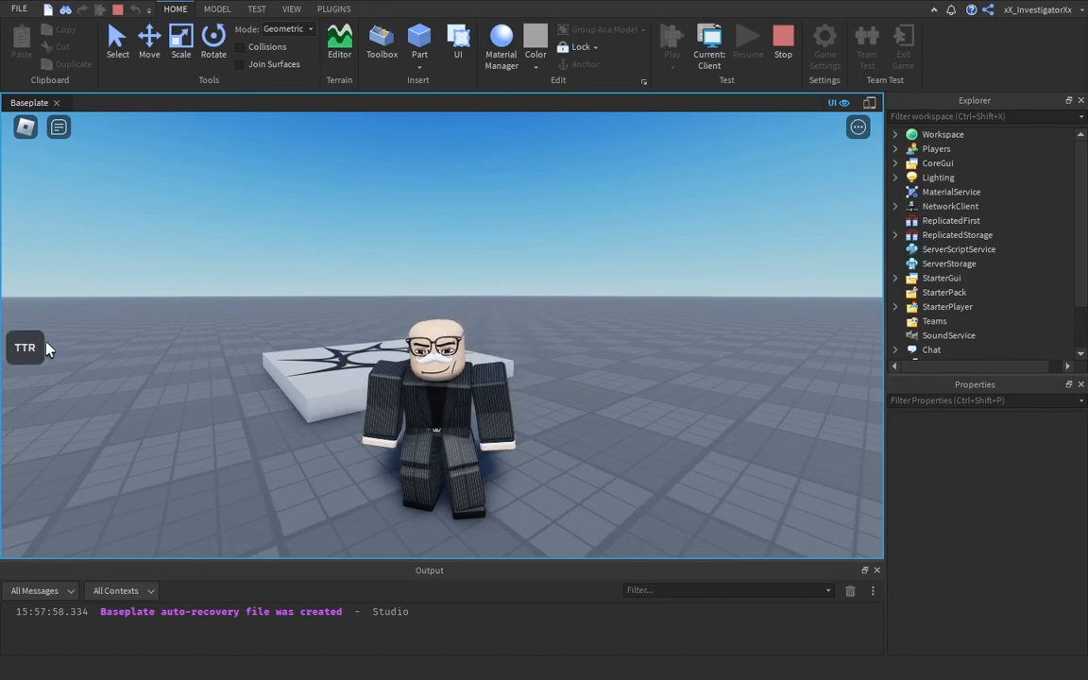
{"action": "left_click", "coordinate": [38, 348]}
{"action": "left_click", "coordinate": [526, 283]}
{"action": "left_click", "coordinate": [36, 348]}
Step: Make the avatar wave several times in the playtest by sending the chat command /e wave
{"action": "type", "text": "/ee wav"}
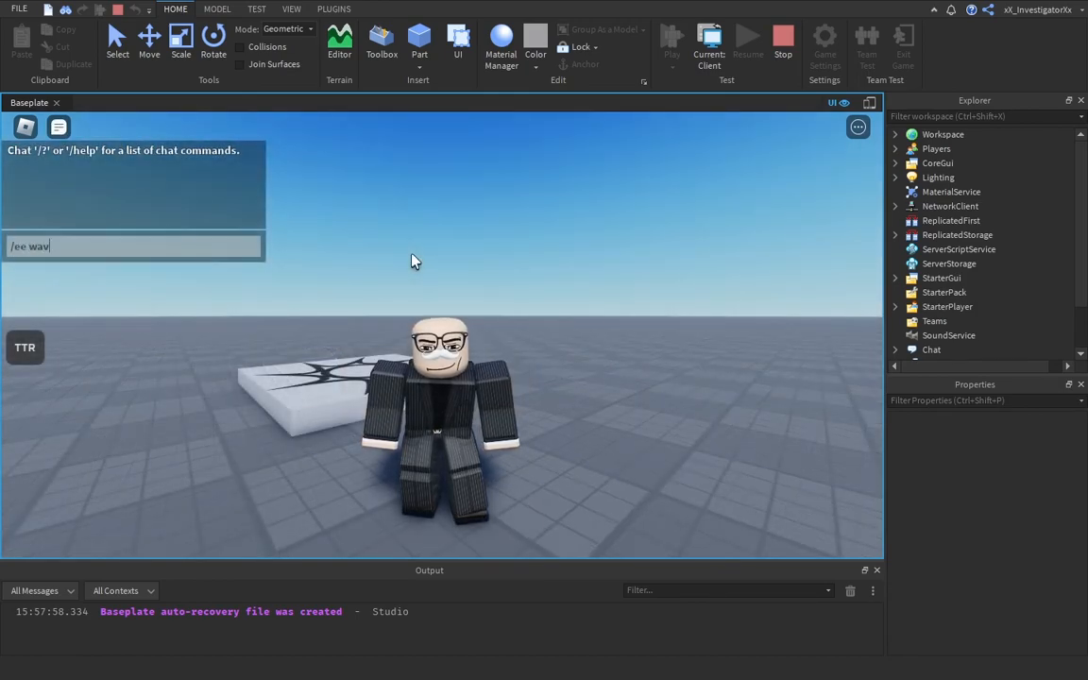
{"action": "key", "text": "BackSpace"}
{"action": "key", "text": "BackSpace"}
{"action": "key", "text": "BackSpace"}
{"action": "key", "text": "BackSpace"}
{"action": "key", "text": "BackSpace"}
{"action": "type", "text": "wav"}
{"action": "key", "text": "Return"}
{"action": "type", "text": "/e wave"}
{"action": "key", "text": "Return"}
{"action": "key", "text": "slash"}
{"action": "type", "text": "/e wave"}
{"action": "key", "text": "Return"}
{"action": "key", "text": "slash"}
{"action": "type", "text": "/e wave"}
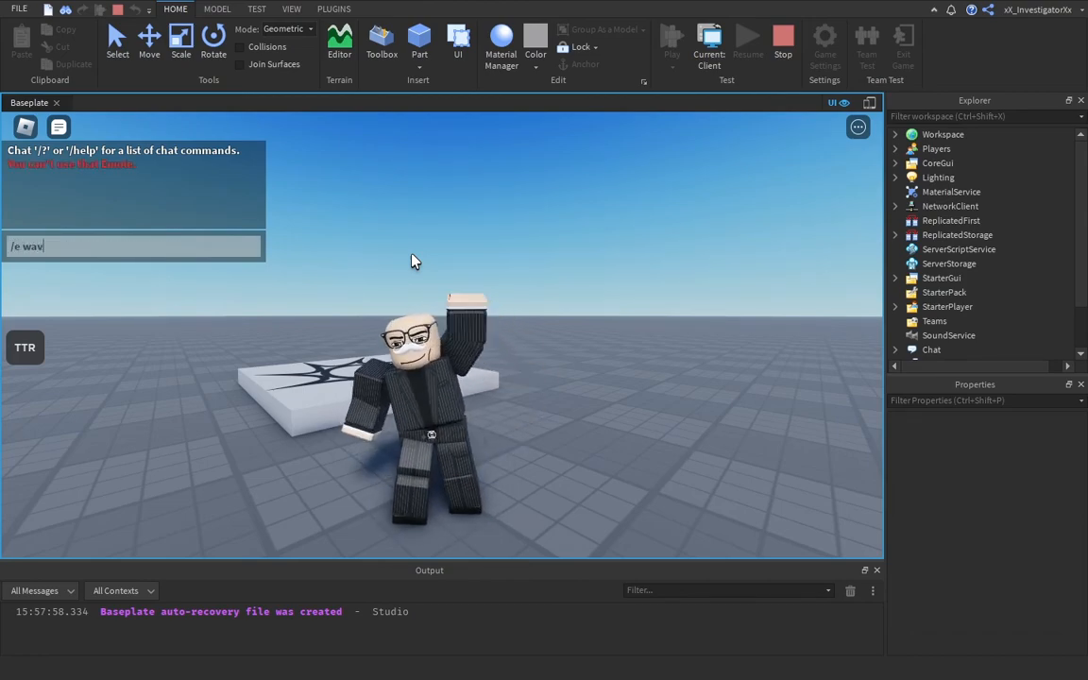
{"action": "key", "text": "Return"}
{"action": "key", "text": "slash"}
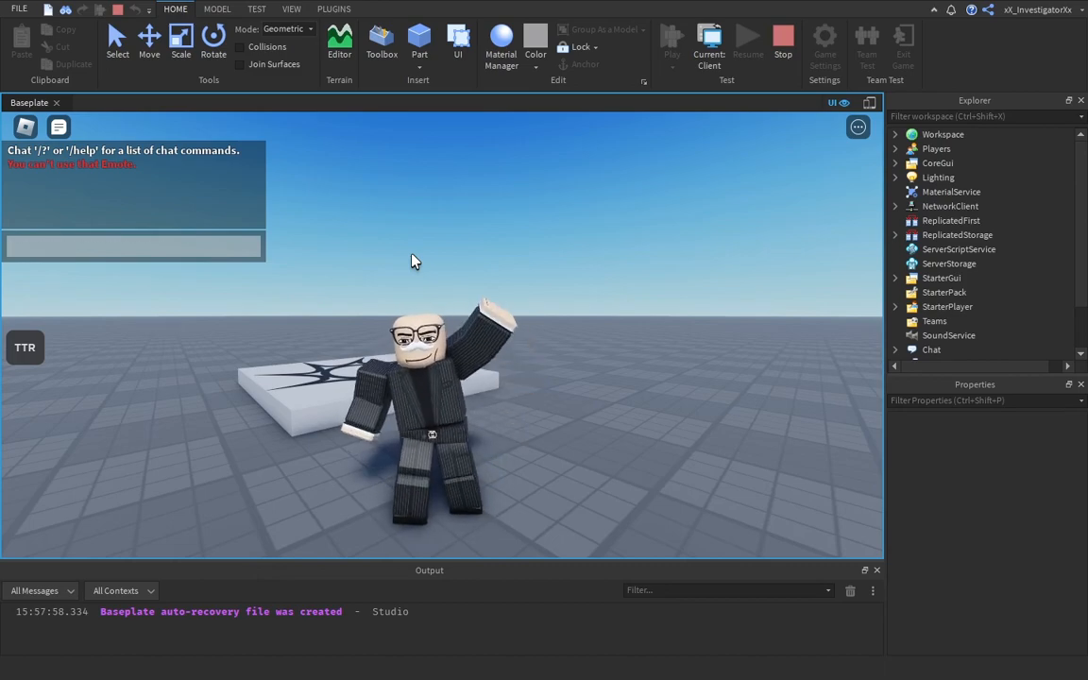